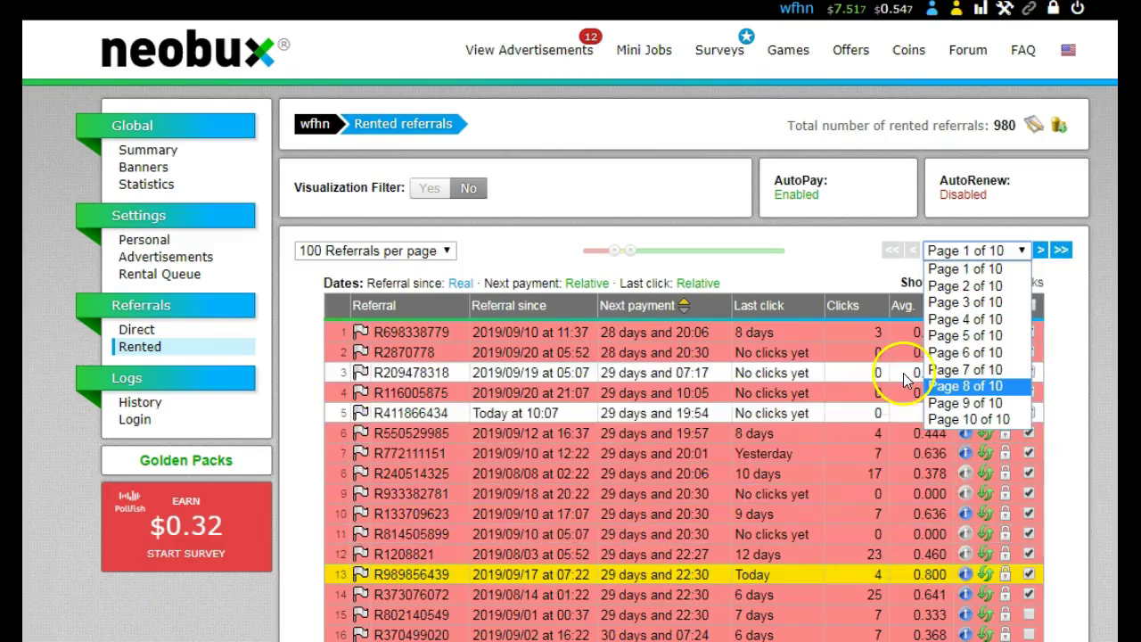
- Adjust the selection of referrals in the rented referrals list
left_click(1075, 319)
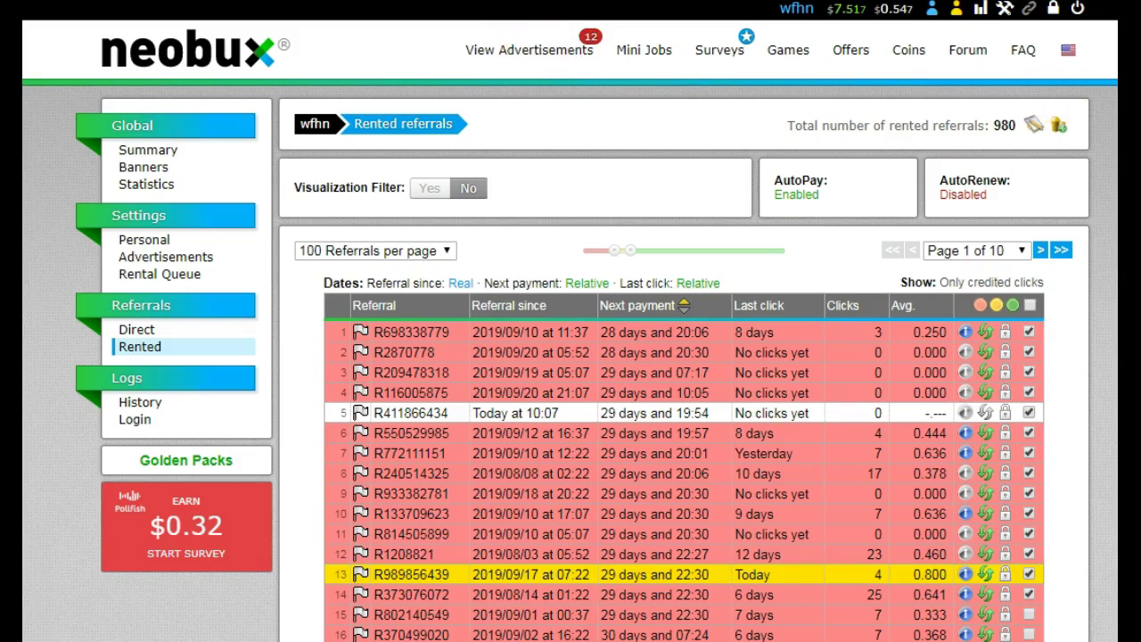
scroll(570, 356, "down", 1)
scroll(570, 357, "down", 4)
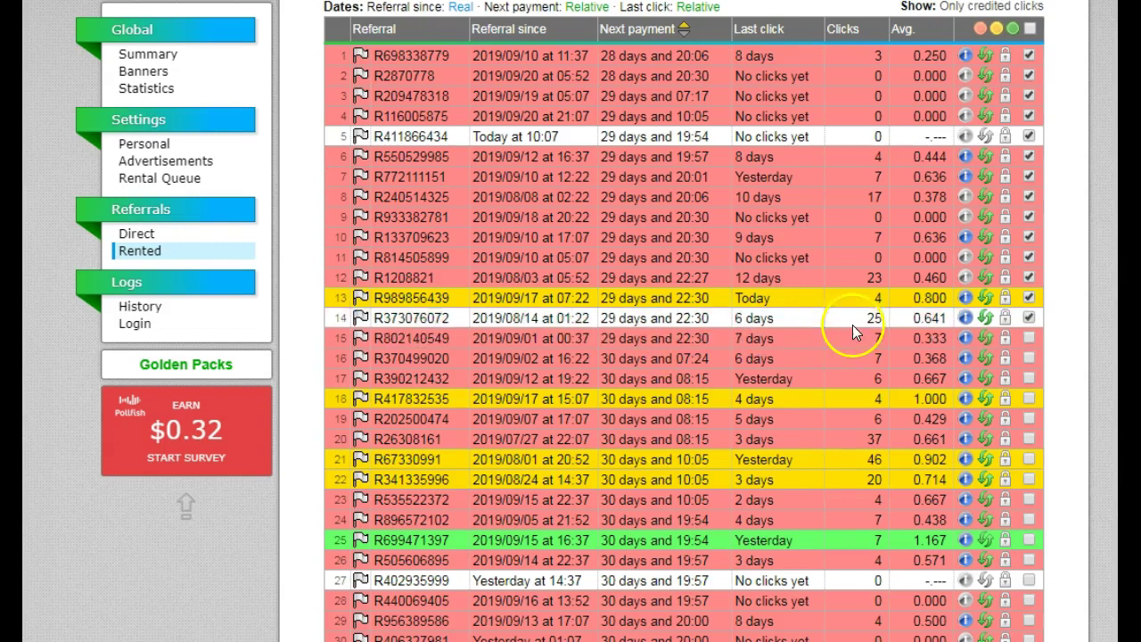
left_click(622, 352)
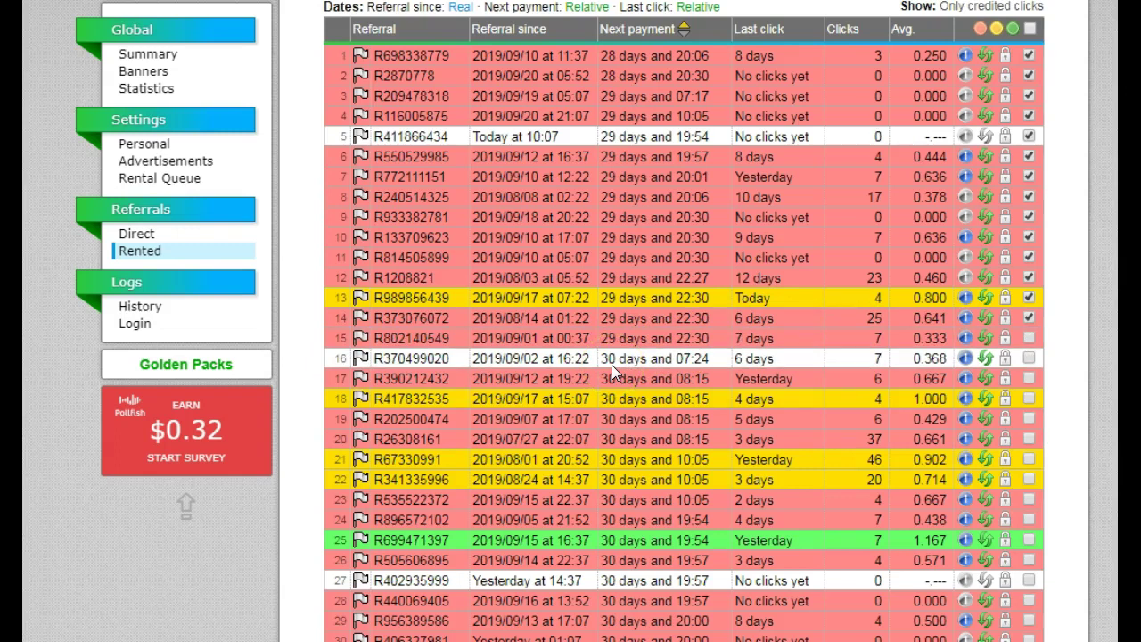
left_click(633, 365)
left_click(708, 357)
left_click(704, 357)
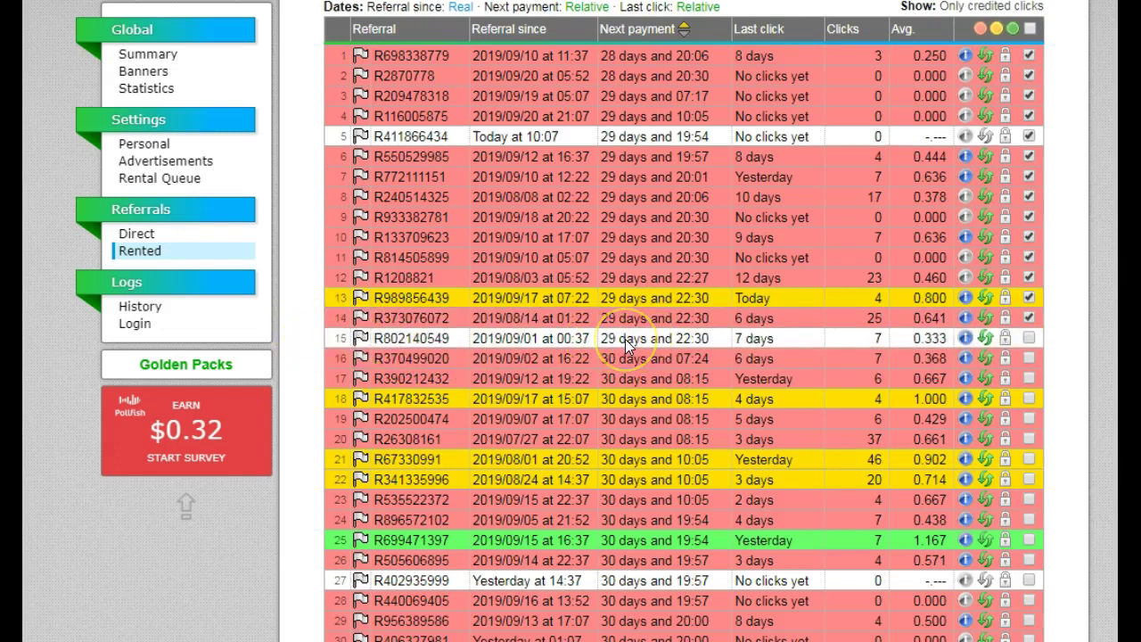
mouse_move(625, 339)
left_mouse_down()
mouse_move(615, 332)
mouse_move(613, 86)
mouse_move(624, 343)
left_mouse_up()
mouse_move(621, 345)
left_mouse_down()
mouse_move(624, 44)
mouse_move(624, 349)
mouse_move(667, 364)
left_mouse_up()
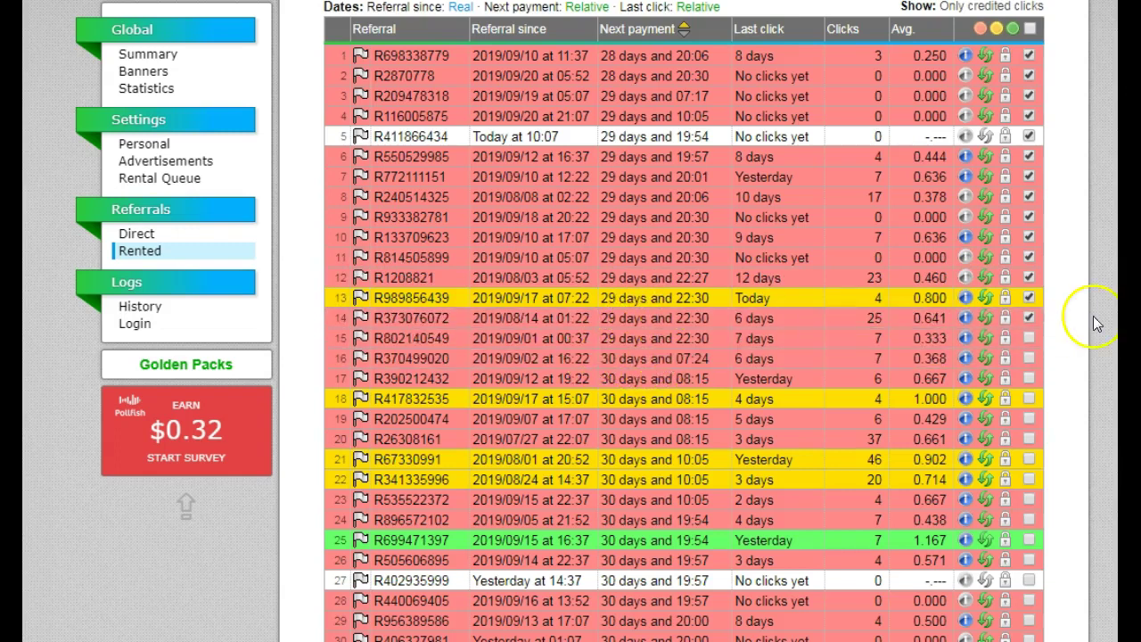
left_click_drag(1038, 214, 1032, 323)
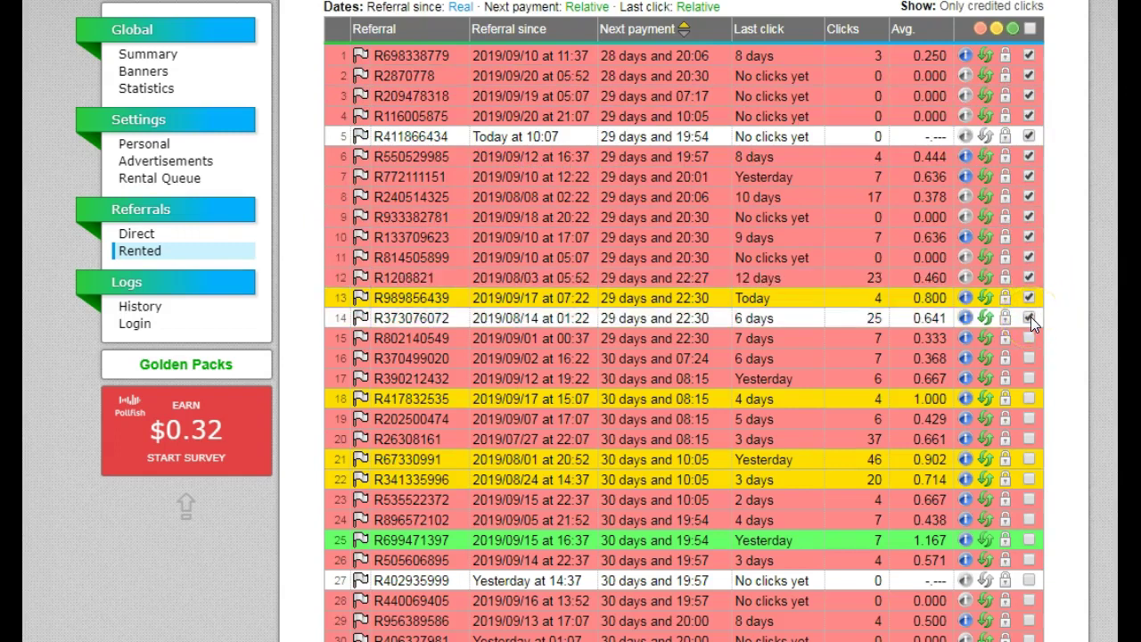
left_click(1031, 337)
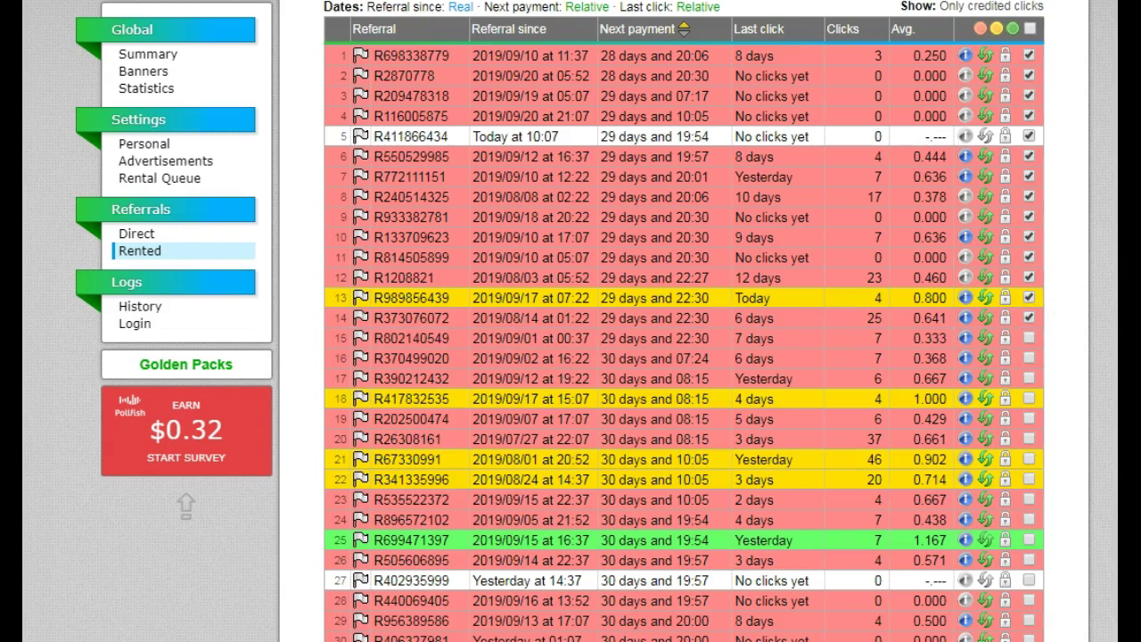
- Apply the 30-day rental extension at 5% discount to the ticked referrals and confirm payment
scroll(684, 321, "down", 2)
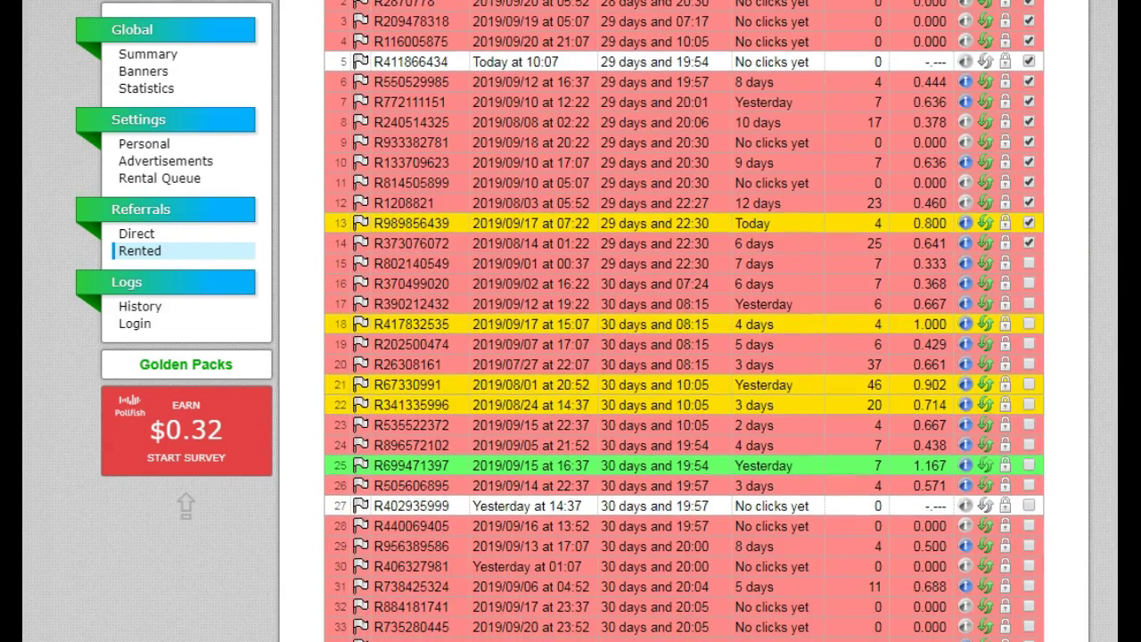
scroll(683, 321, "down", 12)
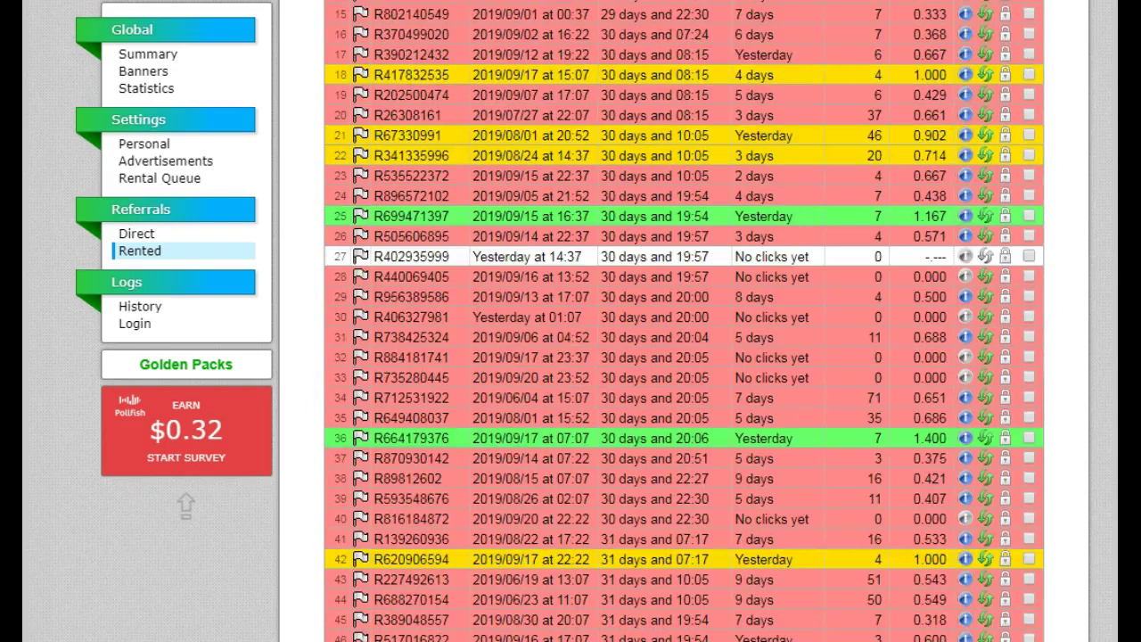
scroll(683, 321, "down", 5)
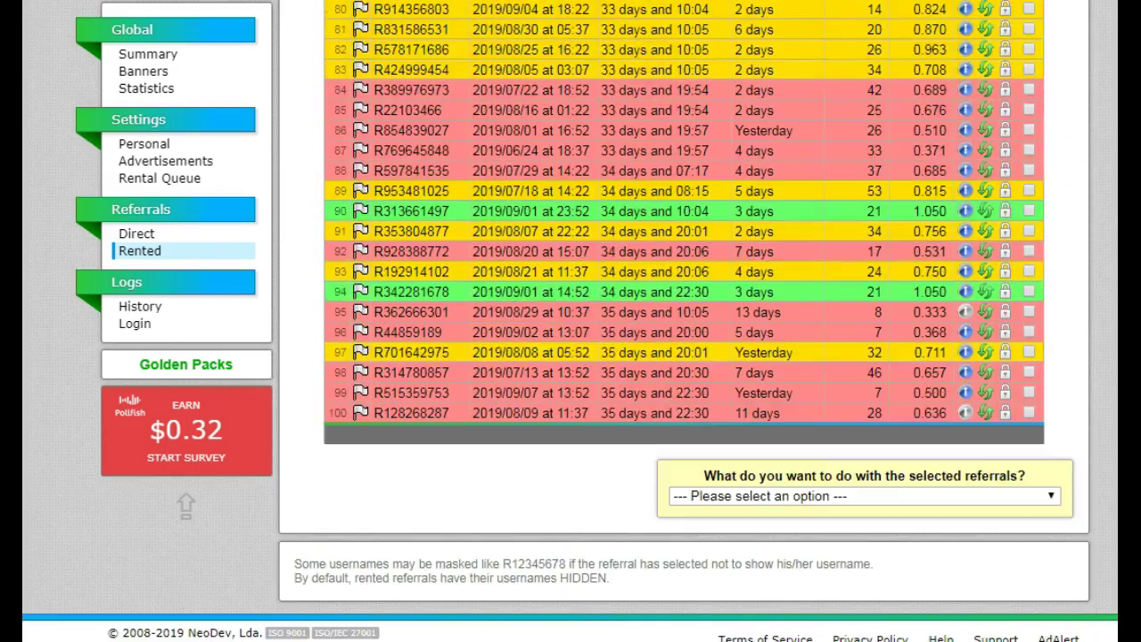
left_click(1052, 498)
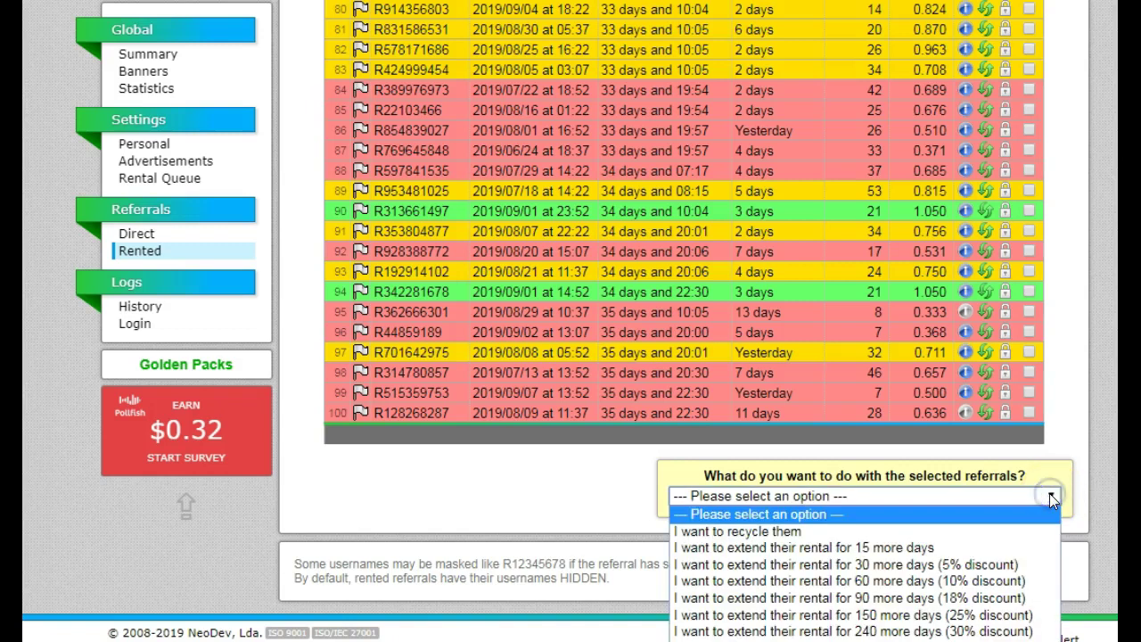
left_click(997, 565)
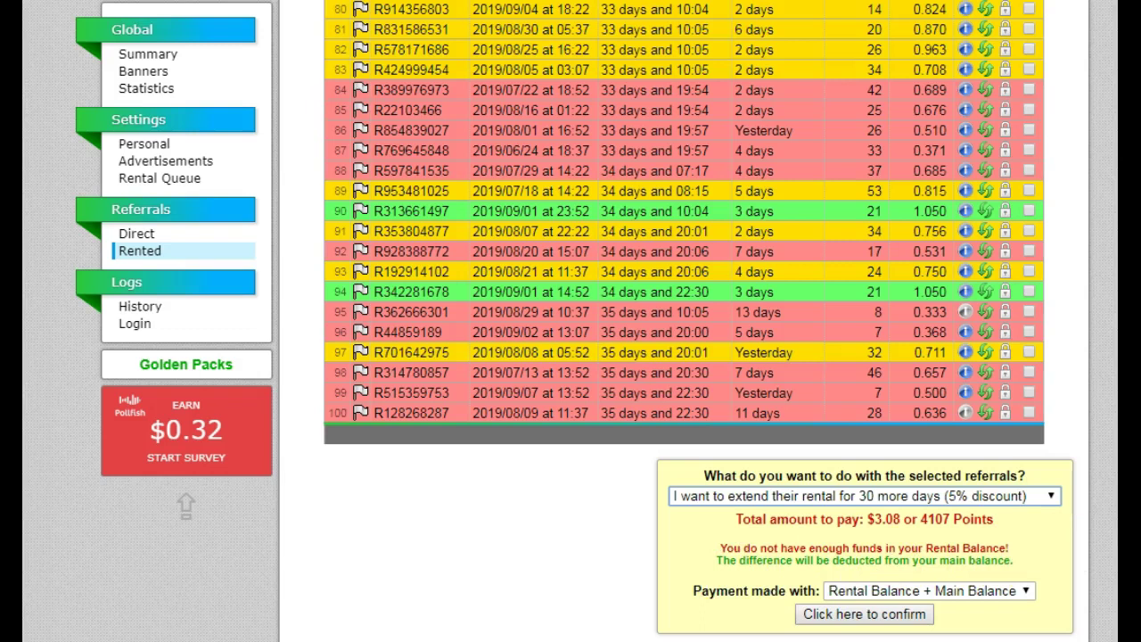
scroll(684, 321, "down", 2)
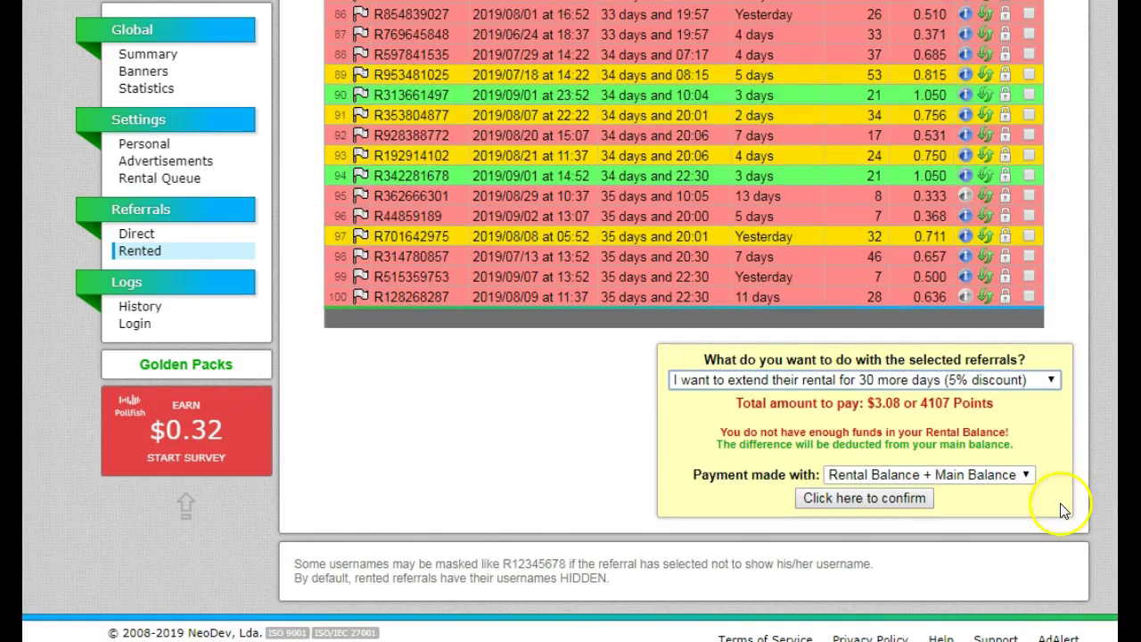
left_click(863, 498)
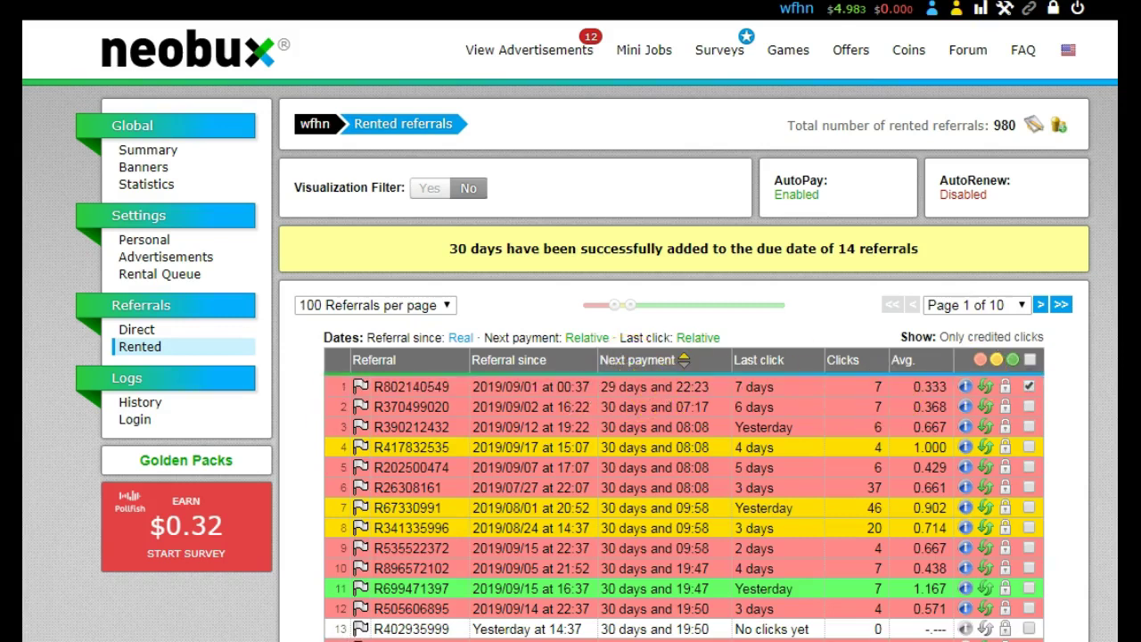
- Extend the ticked referral's rental by 240 days at 30% discount, paid from Main Balance
scroll(684, 357, "down", 20)
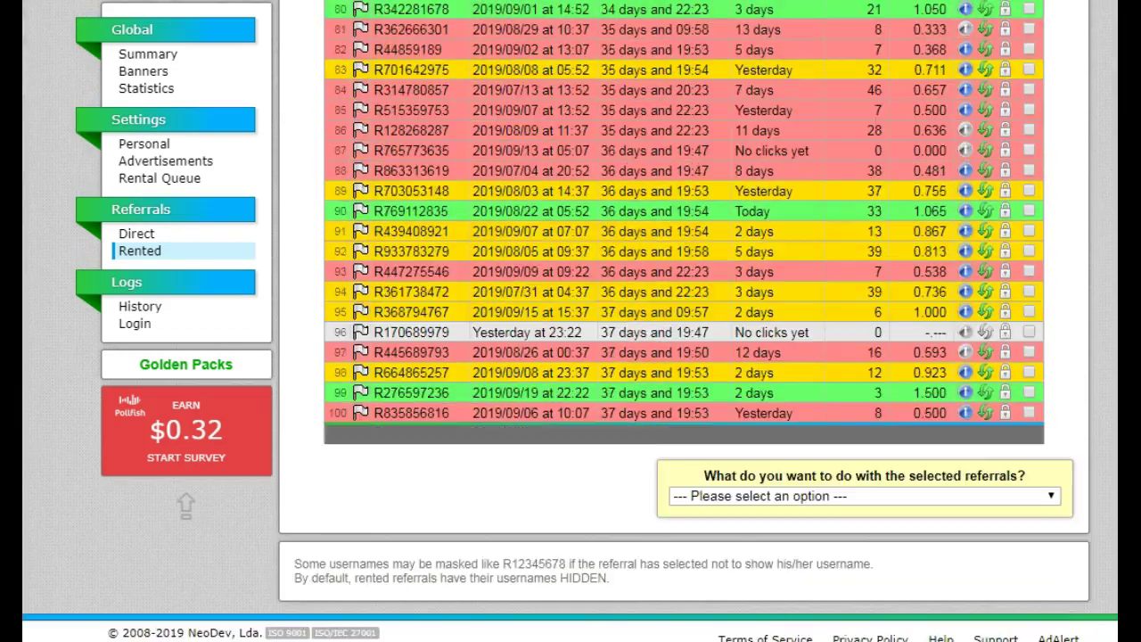
left_click(1048, 498)
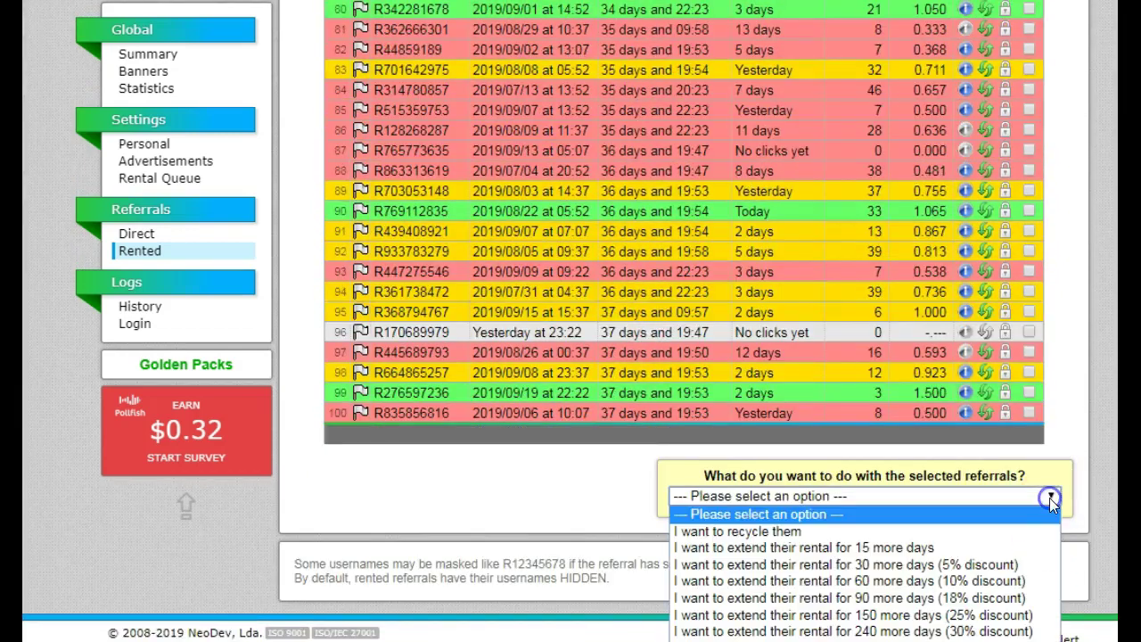
left_click(904, 630)
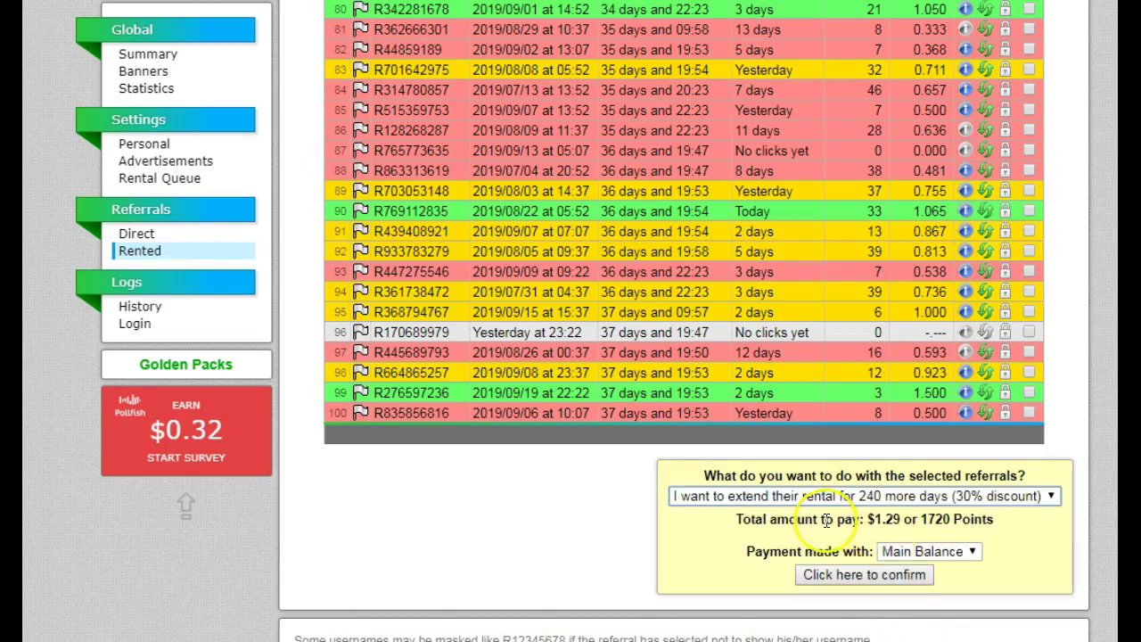
left_click(862, 575)
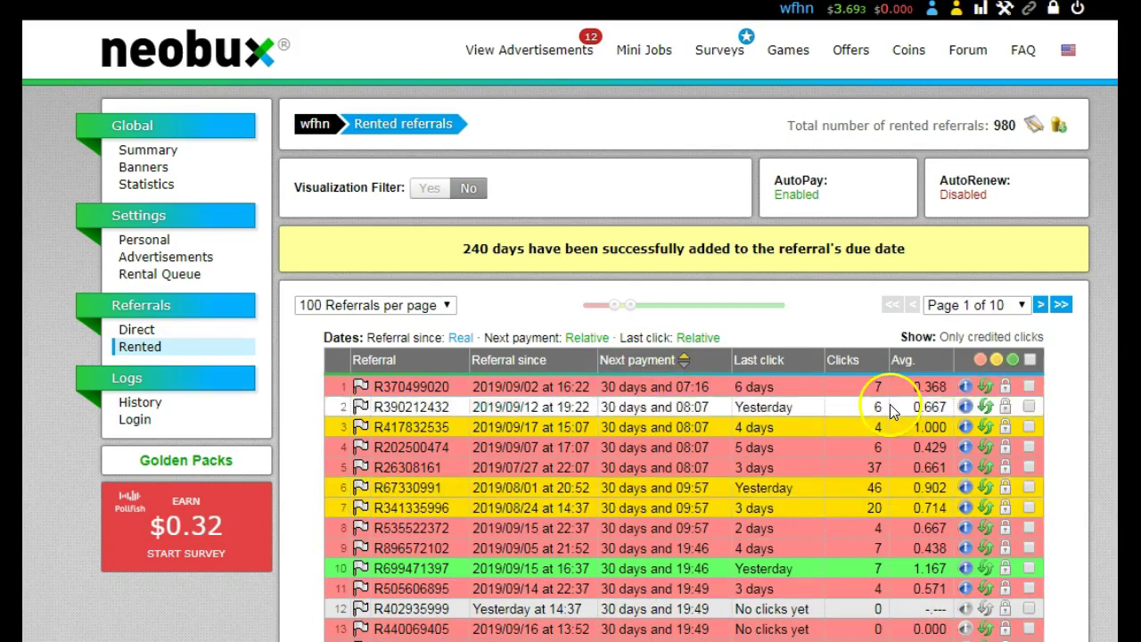
- Scroll the rented referrals list and back to the top to see the 240-day confirmation
scroll(570, 356, "down", 3)
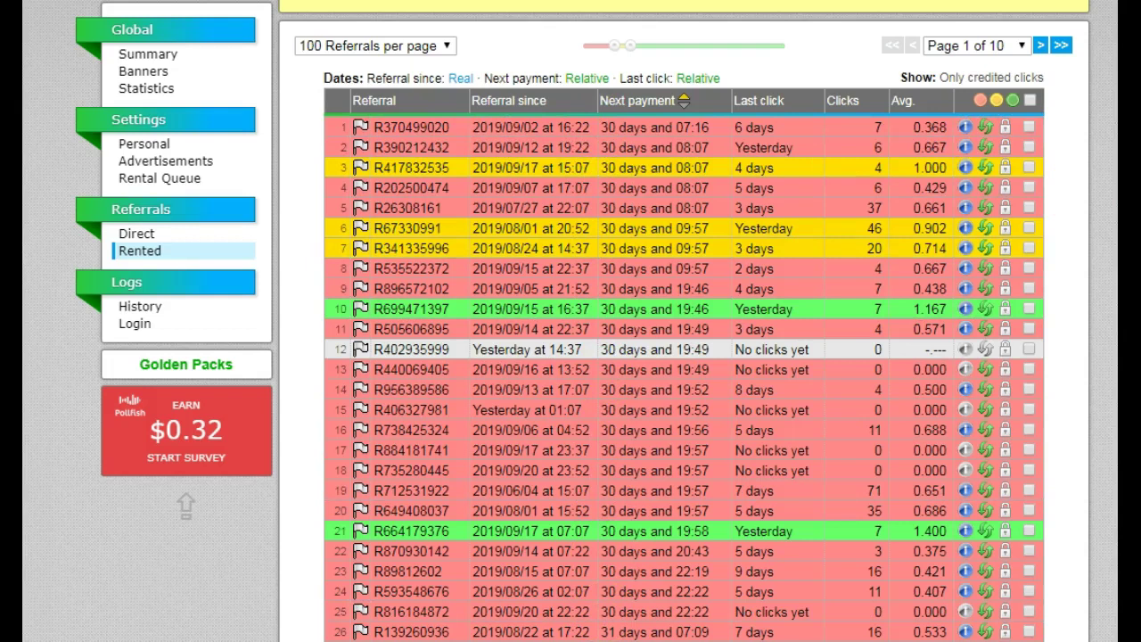
scroll(684, 357, "up", 3)
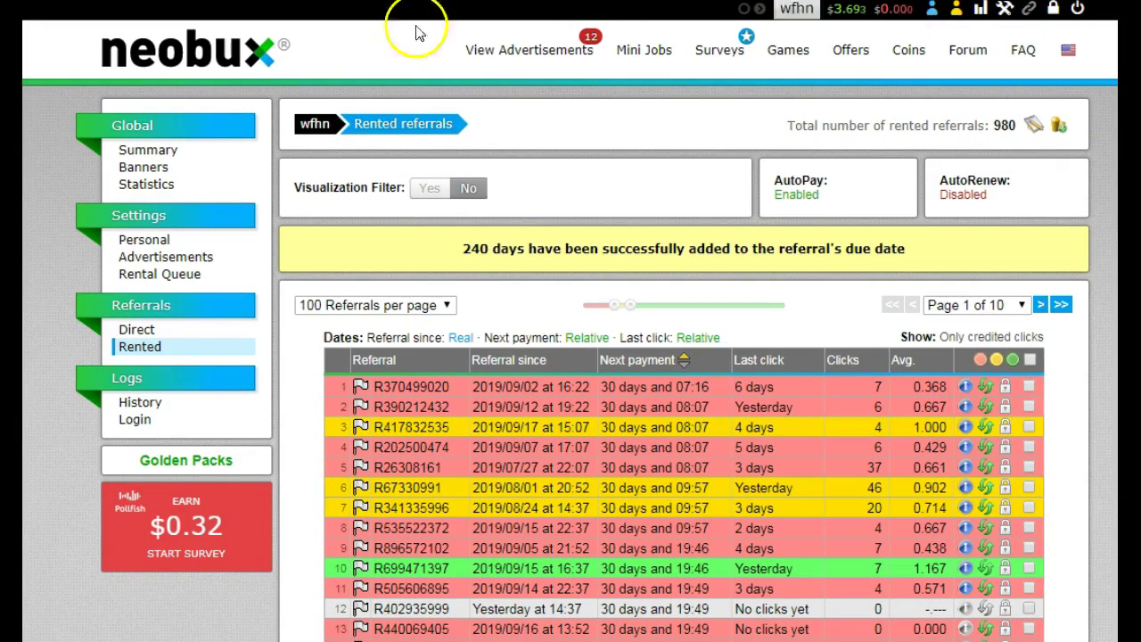
- Go via the account Summary to the Rental Balance add-funds page
left_click(193, 46)
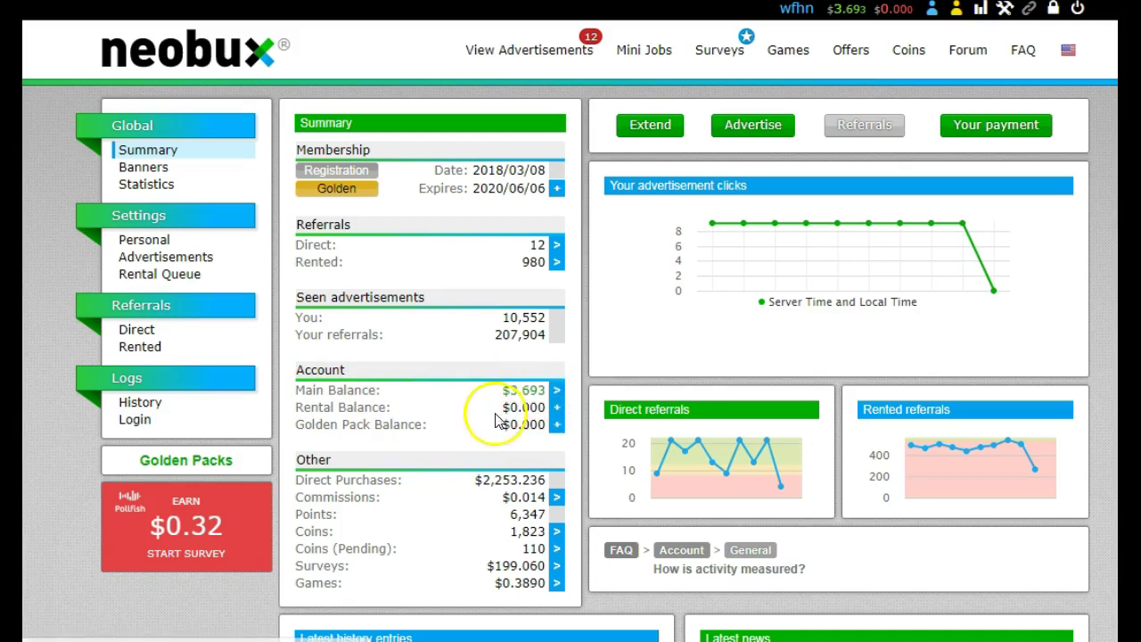
left_click(556, 407)
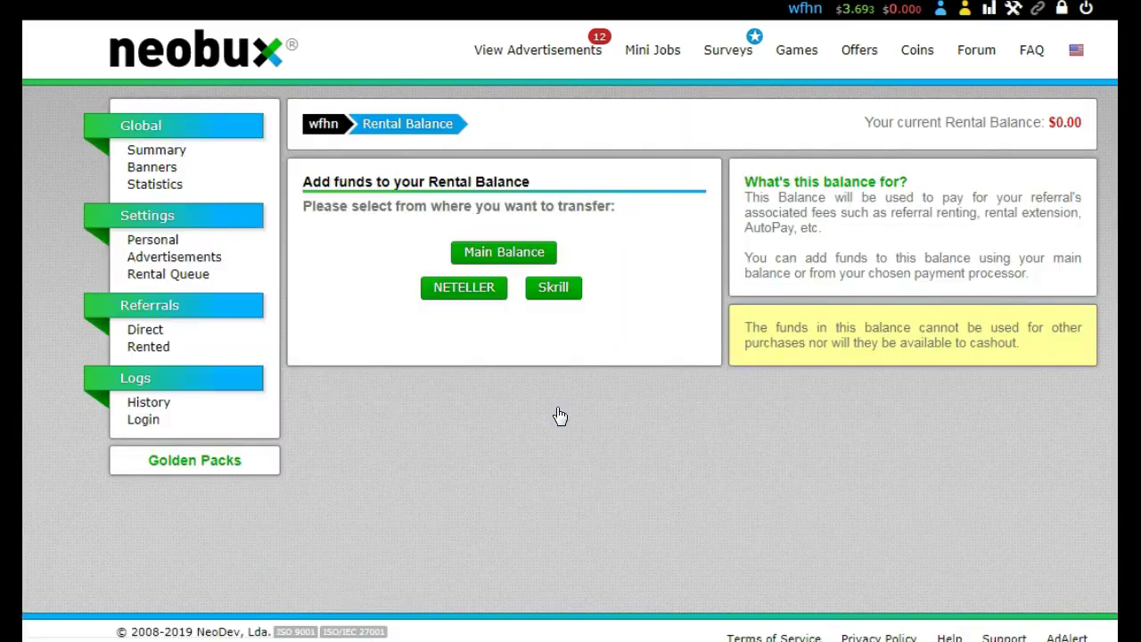
- Fund from Main Balance and raise the transfer amount from $1.0 to $3.6
left_click(499, 253)
left_click(572, 254)
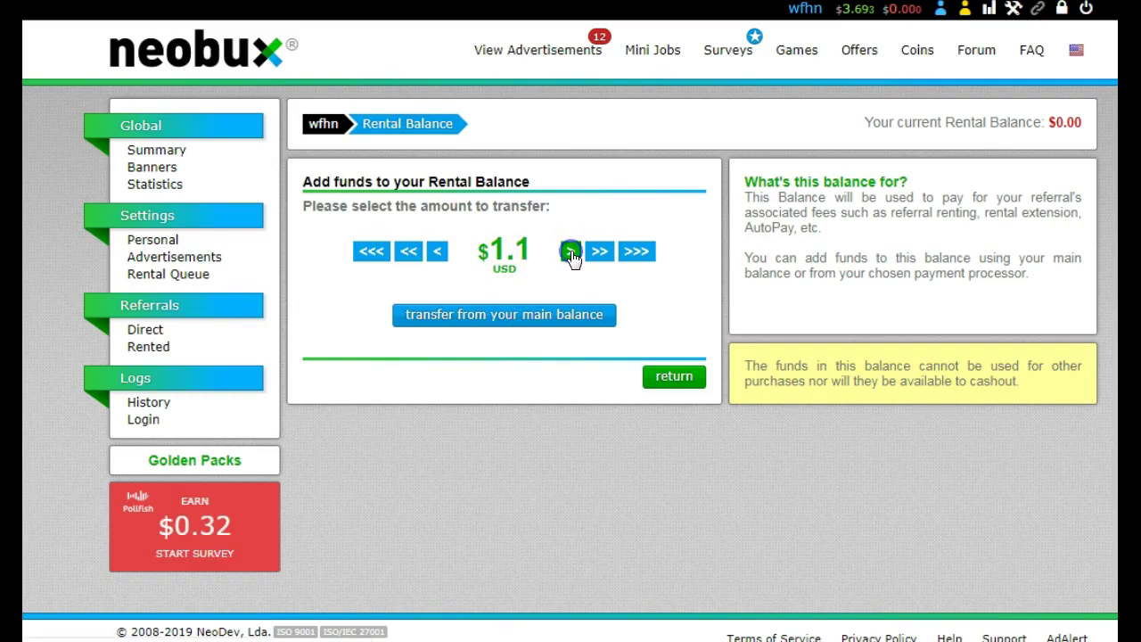
left_click(571, 252)
left_click(570, 252)
left_click(571, 252)
left_click(570, 252)
double_click(571, 252)
double_click(570, 252)
double_click(571, 252)
left_click(570, 252)
double_click(570, 253)
double_click(570, 252)
double_click(570, 252)
double_click(571, 252)
left_click(570, 252)
double_click(570, 252)
left_click(571, 252)
left_click(570, 253)
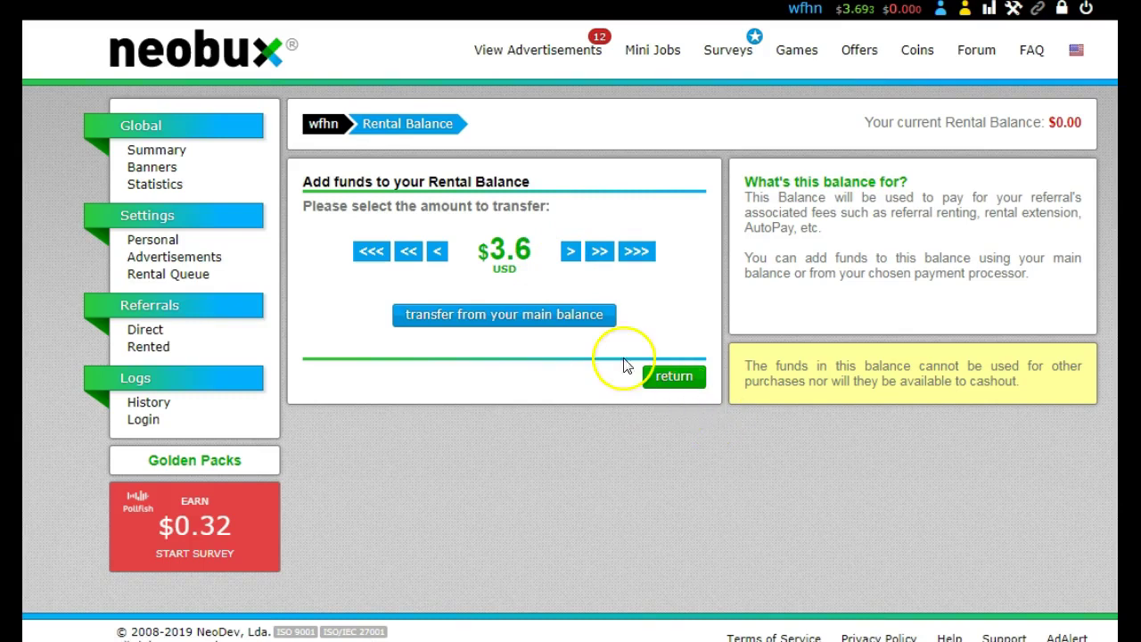
- Transfer $3.6 from the main balance into the Rental Balance
left_click(509, 322)
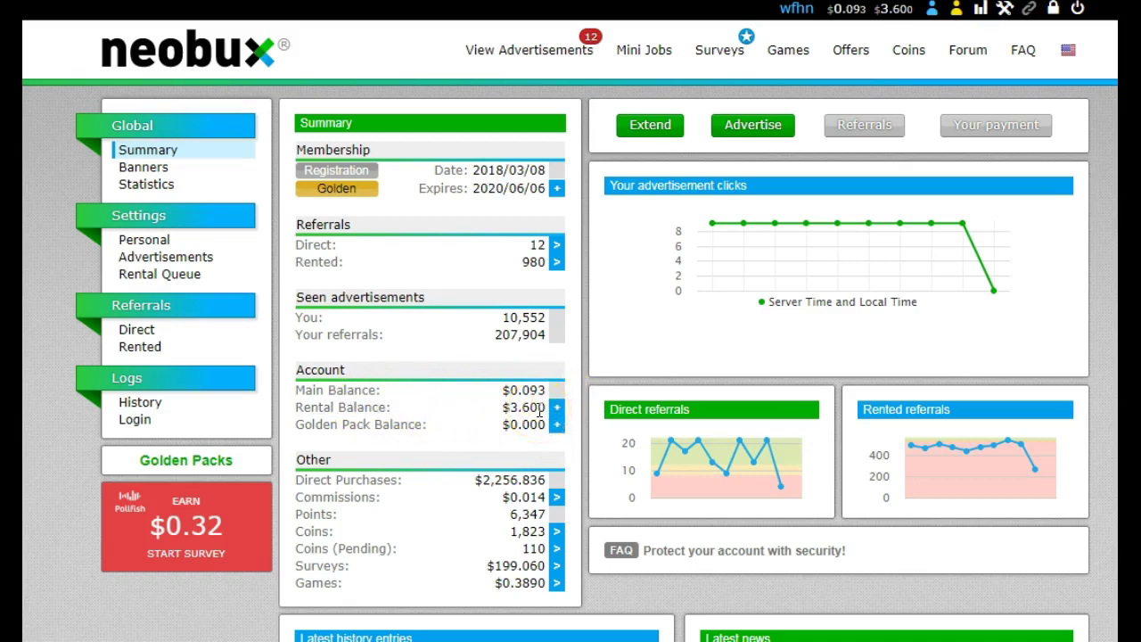
- Open the 980 rented referrals and sort by next payment, soonest first
left_click(557, 263)
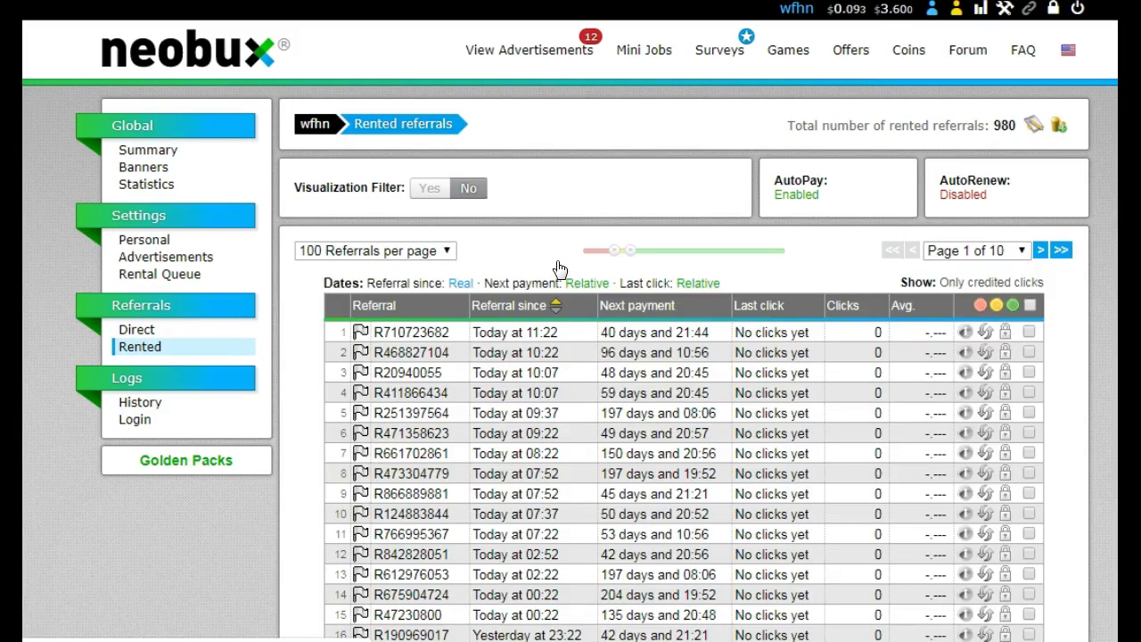
left_click(640, 304)
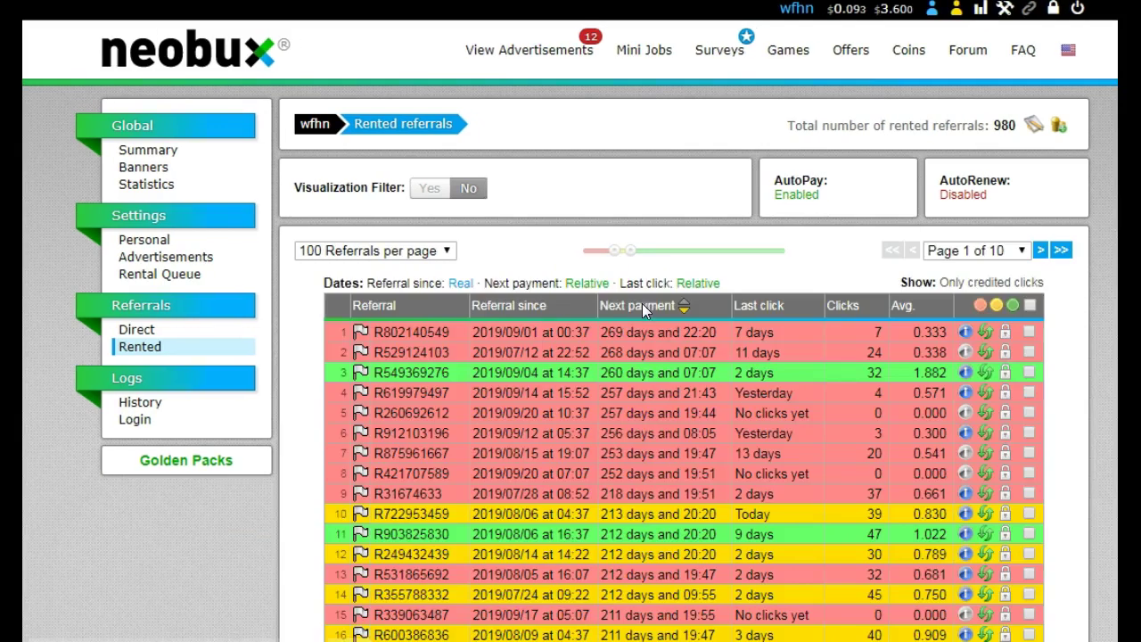
left_click(625, 306)
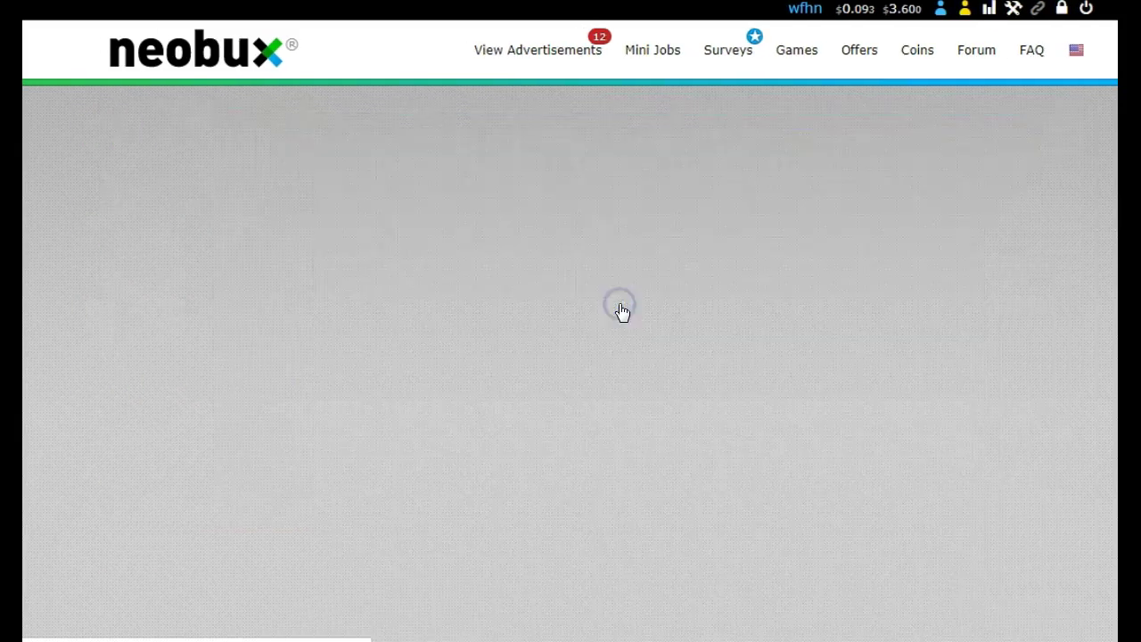
scroll(621, 311, "down", 3)
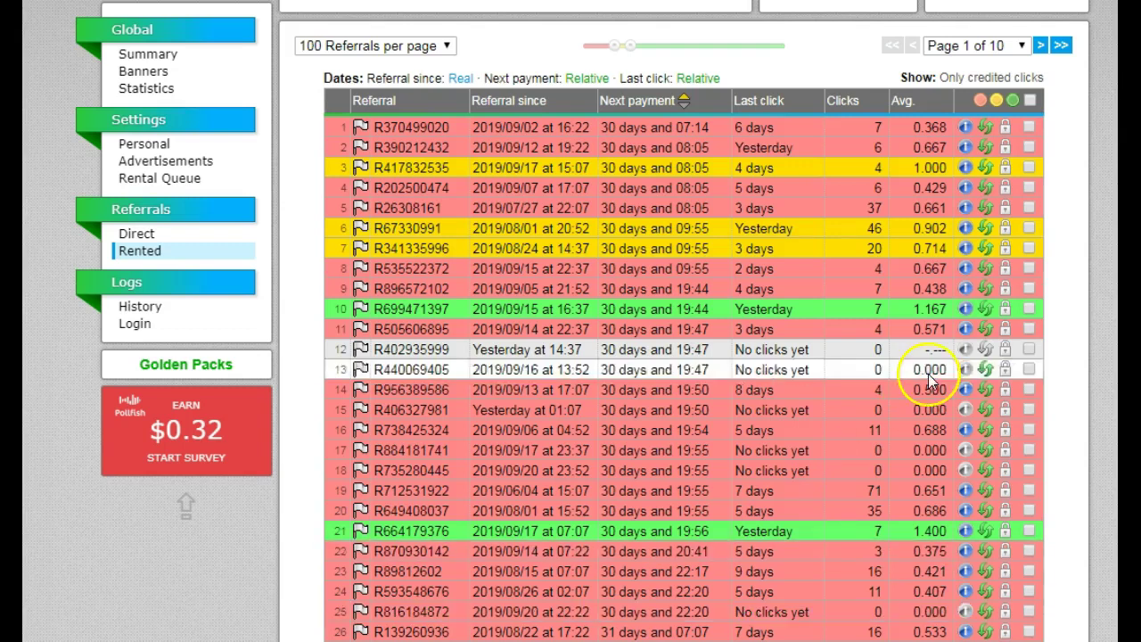
- Show 25 referrals per page, select all, and choose the 30-day 5% discount extension
left_click(450, 48)
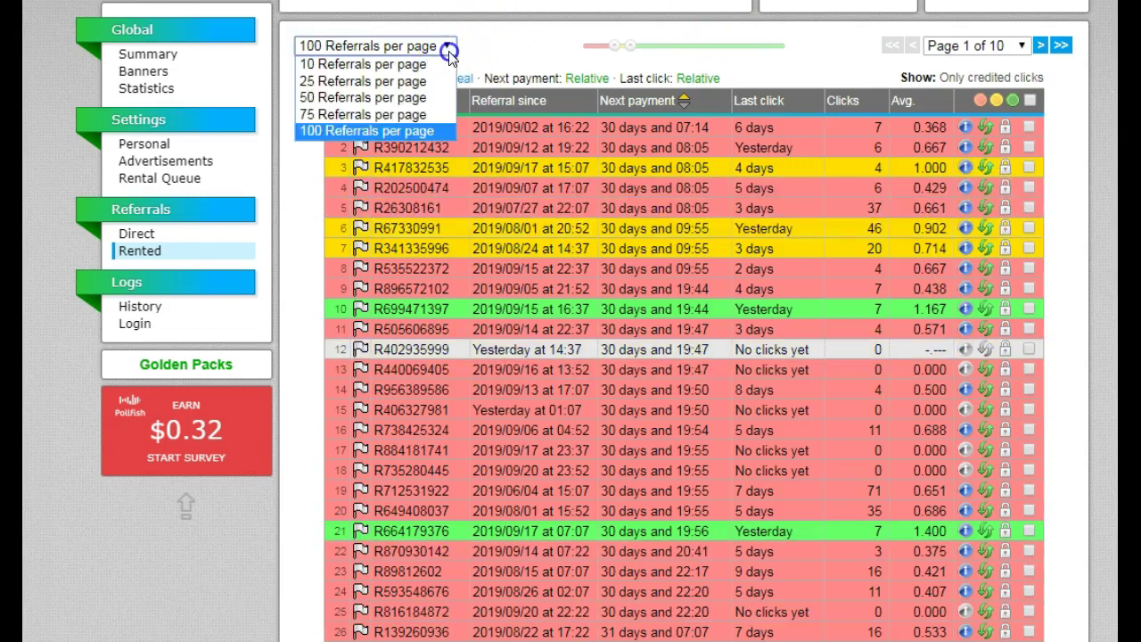
left_click(436, 81)
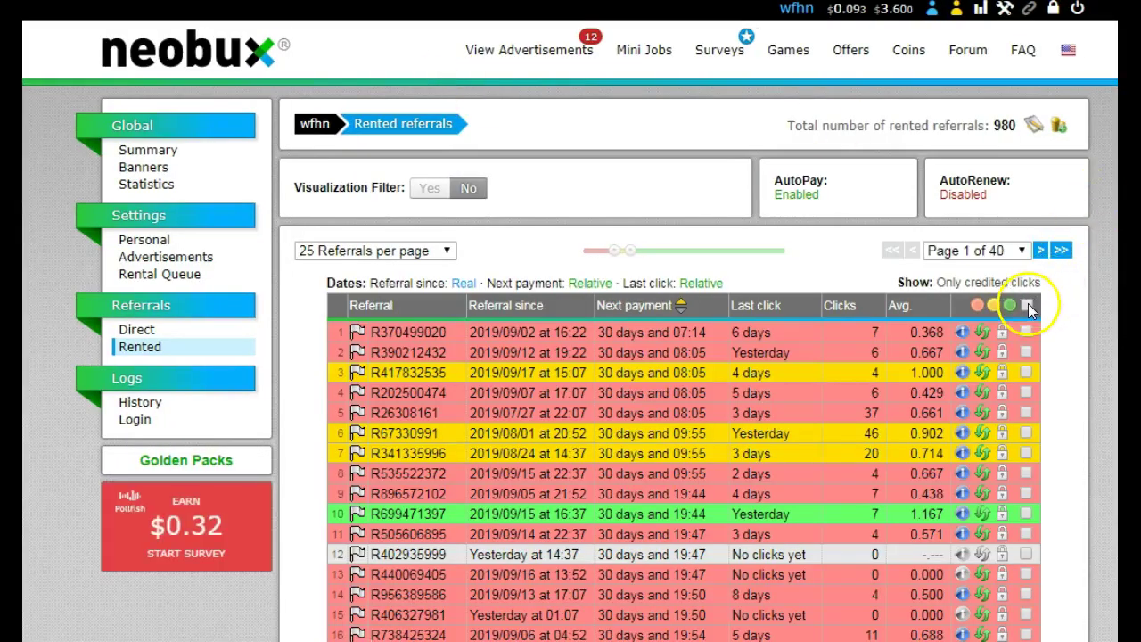
left_click(1027, 304)
scroll(1027, 304, "down", 1)
scroll(677, 356, "down", 4)
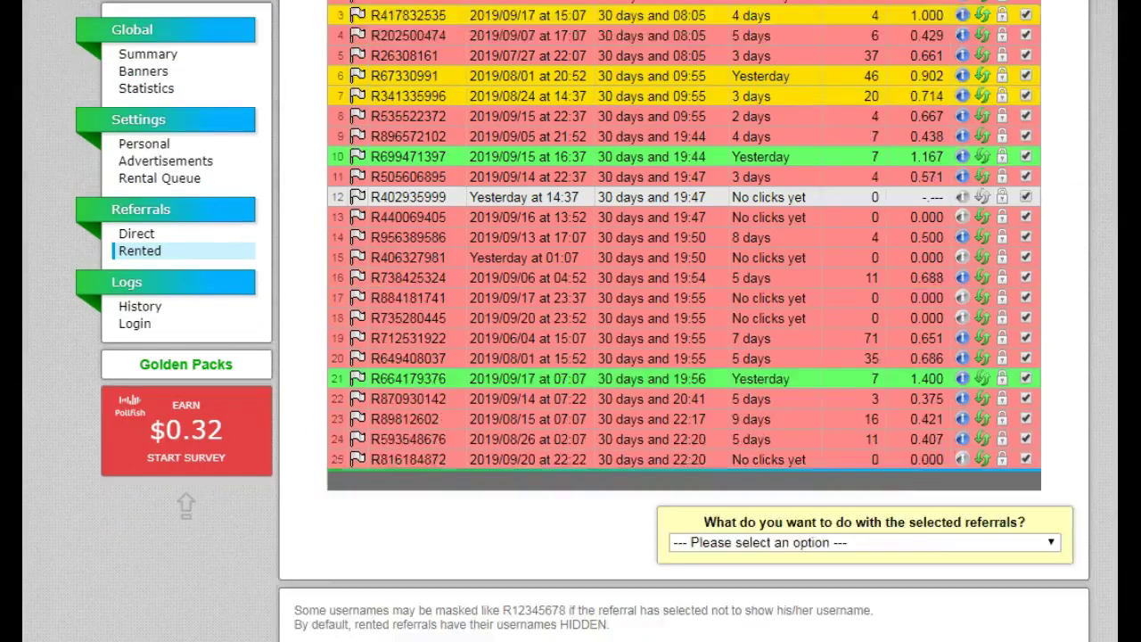
left_click(1052, 496)
left_click(1052, 496)
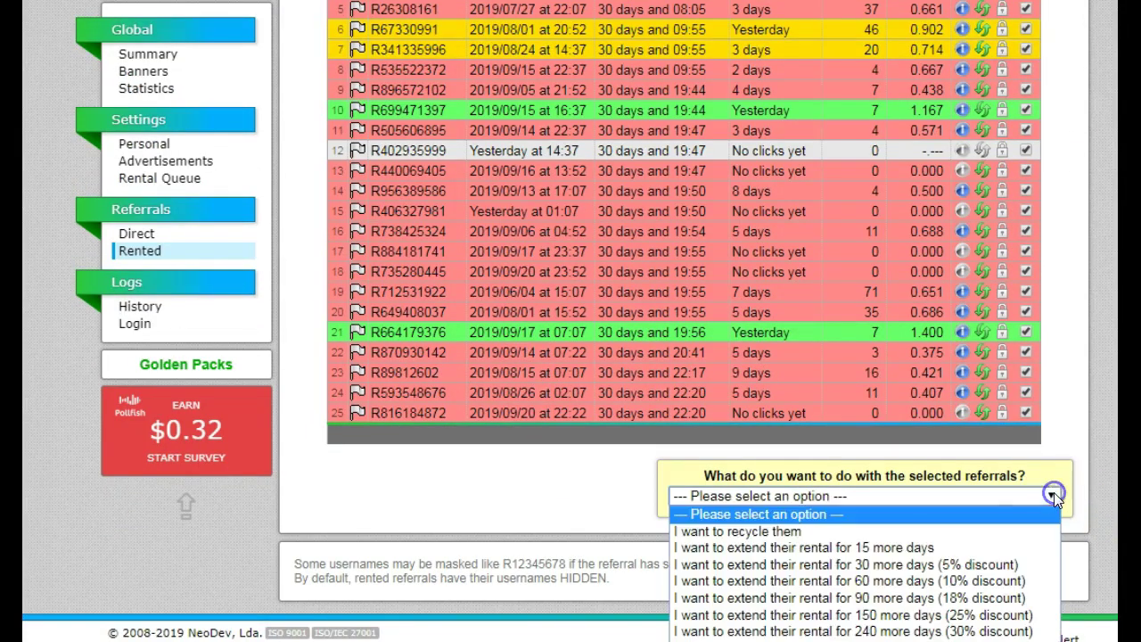
left_click(1007, 565)
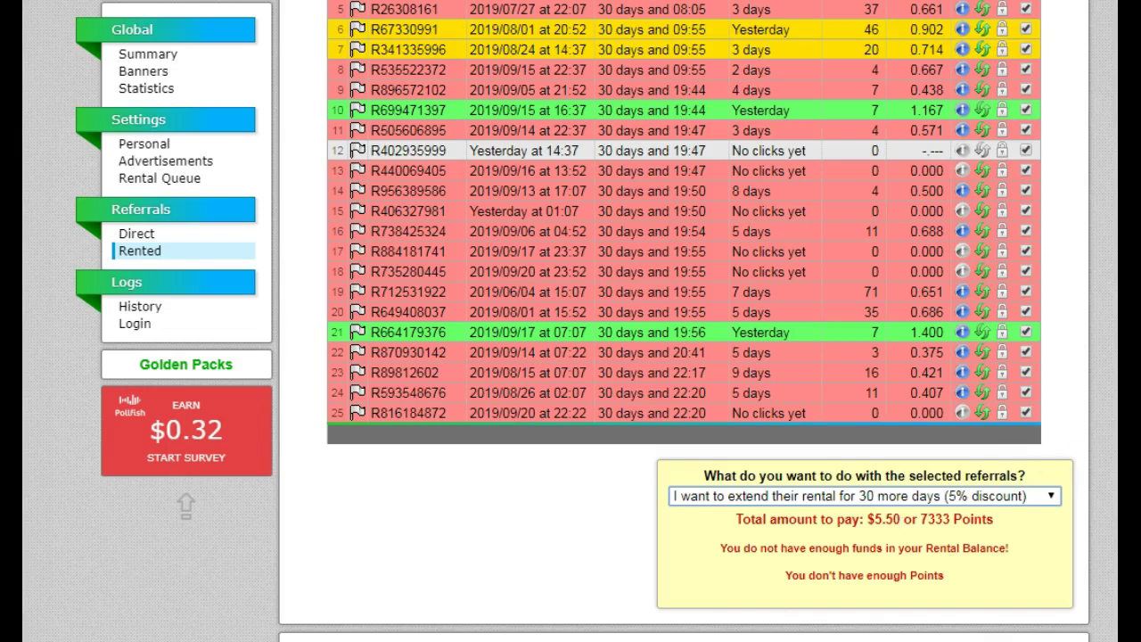
scroll(896, 26, "up", 5)
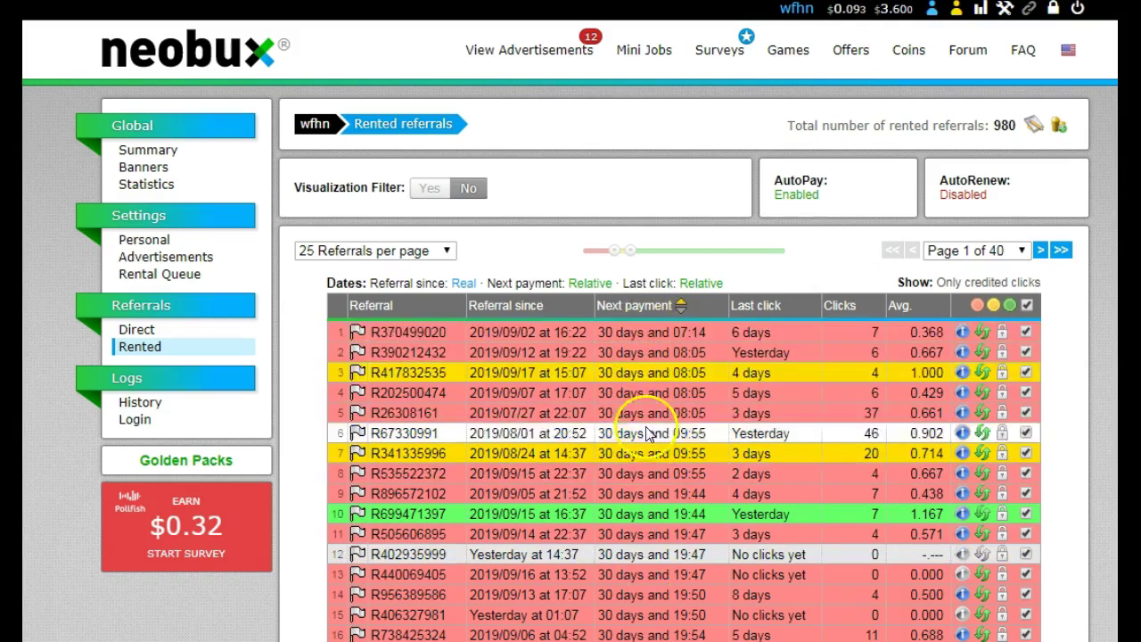
scroll(677, 446, "down", 3)
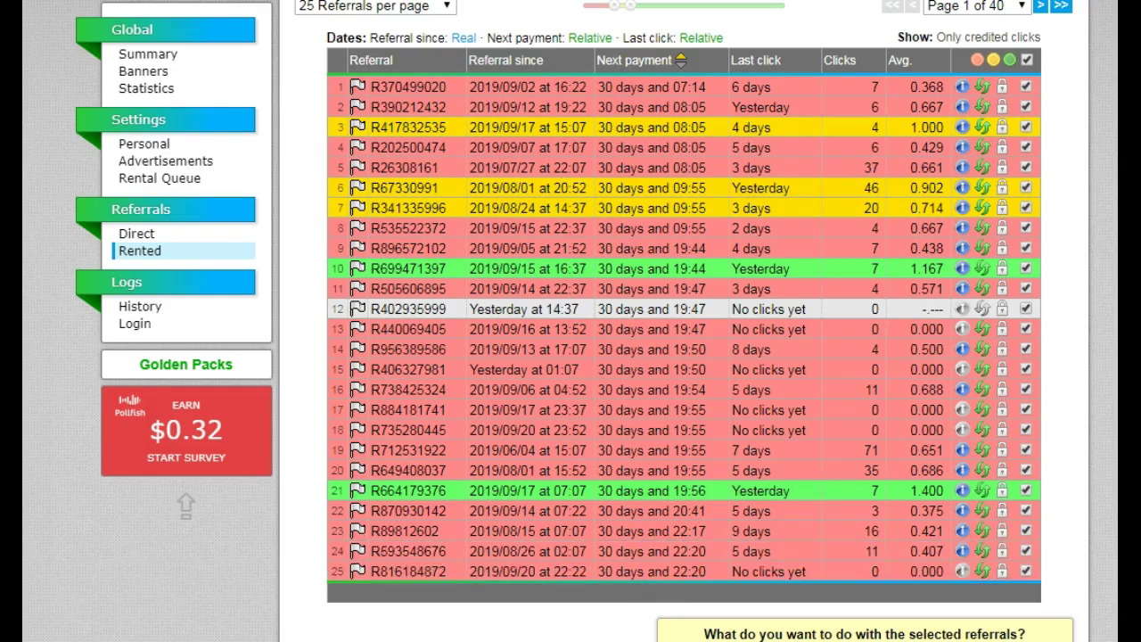
scroll(684, 357, "up", 3)
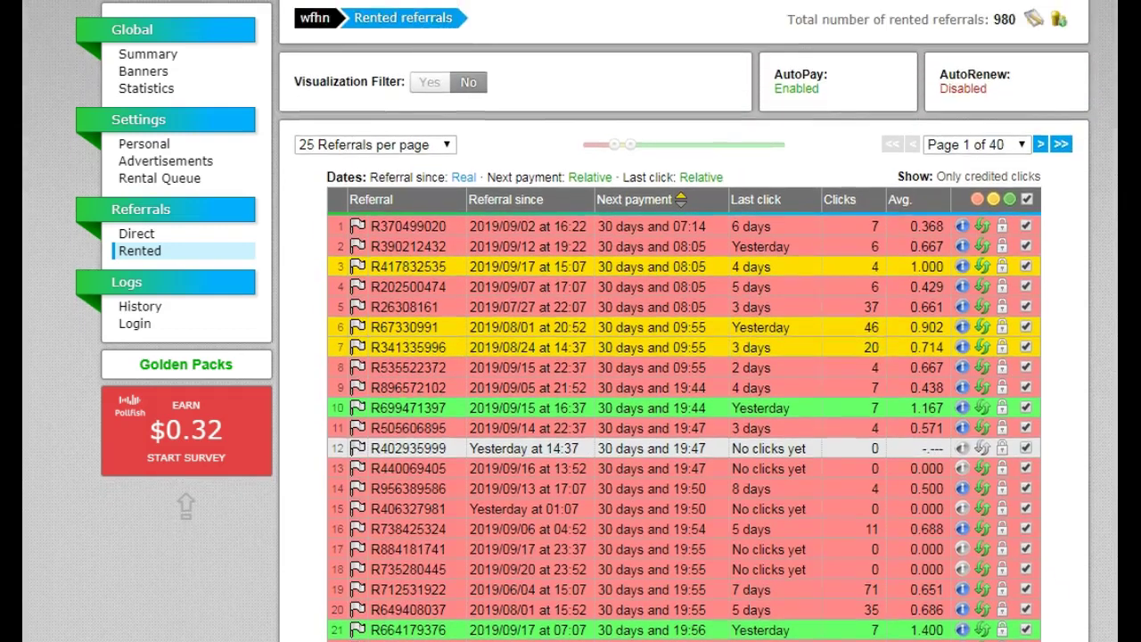
scroll(684, 356, "up", 1)
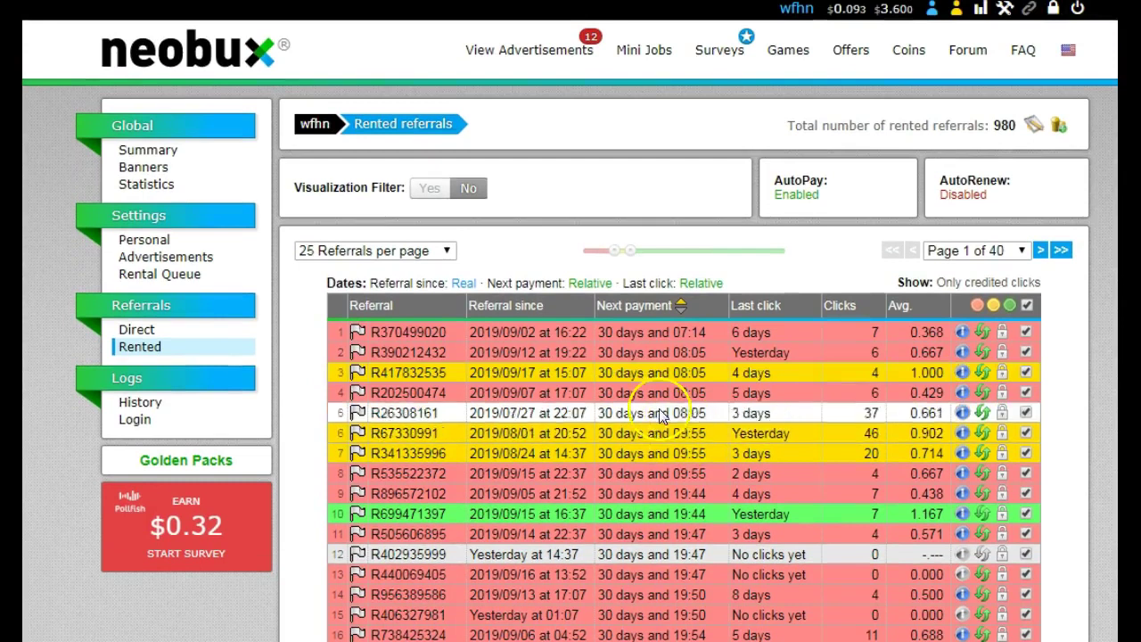
left_click(653, 553)
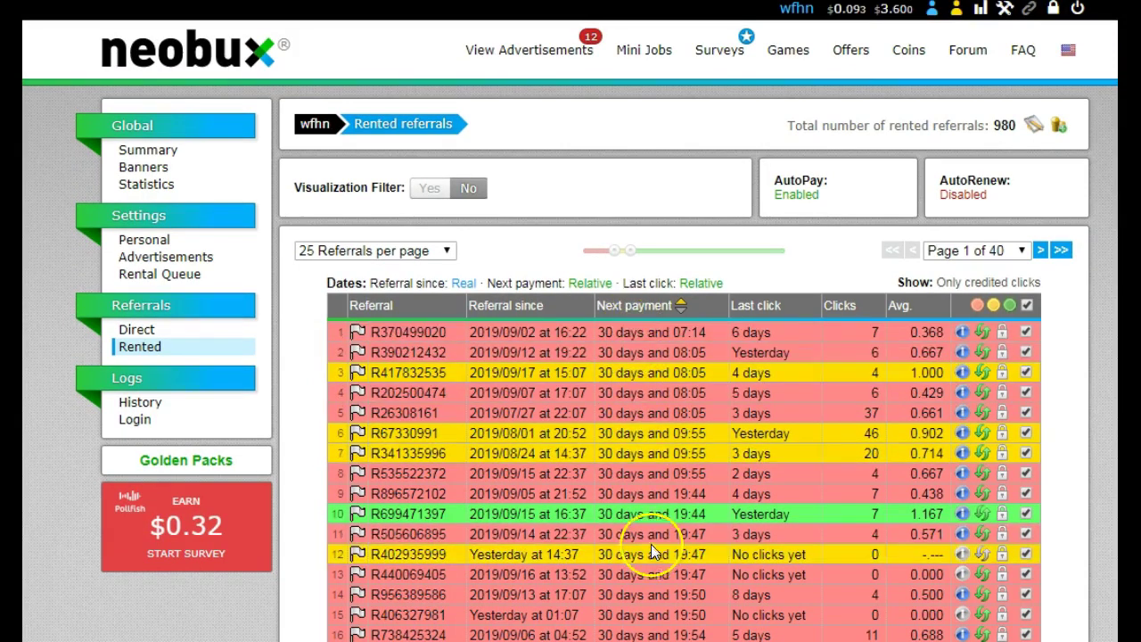
left_click(641, 332)
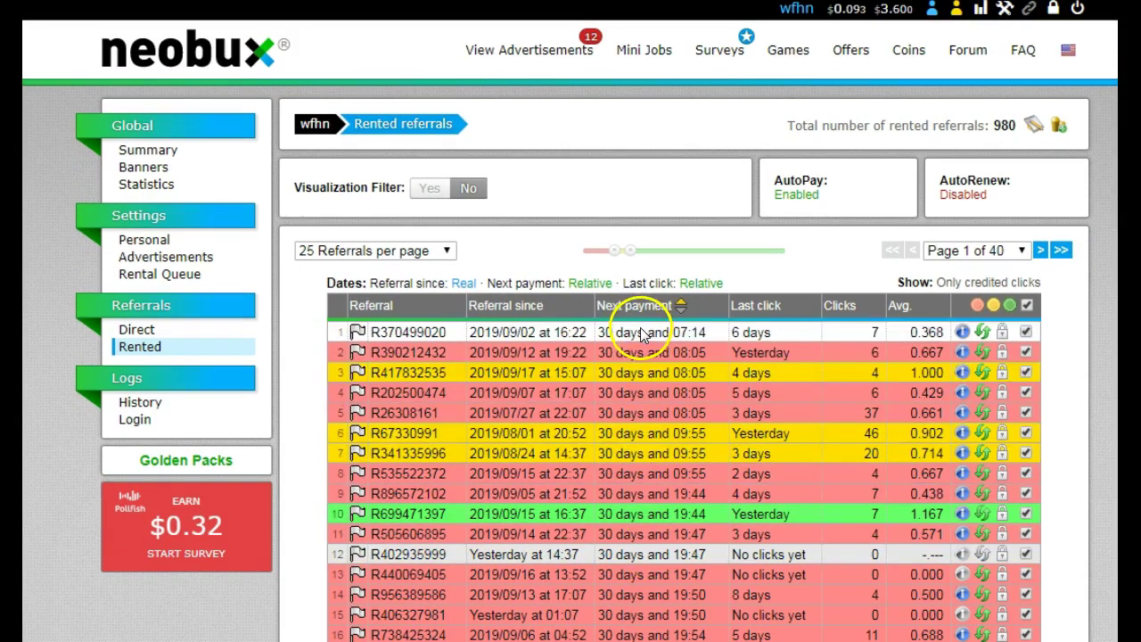
left_click(629, 553)
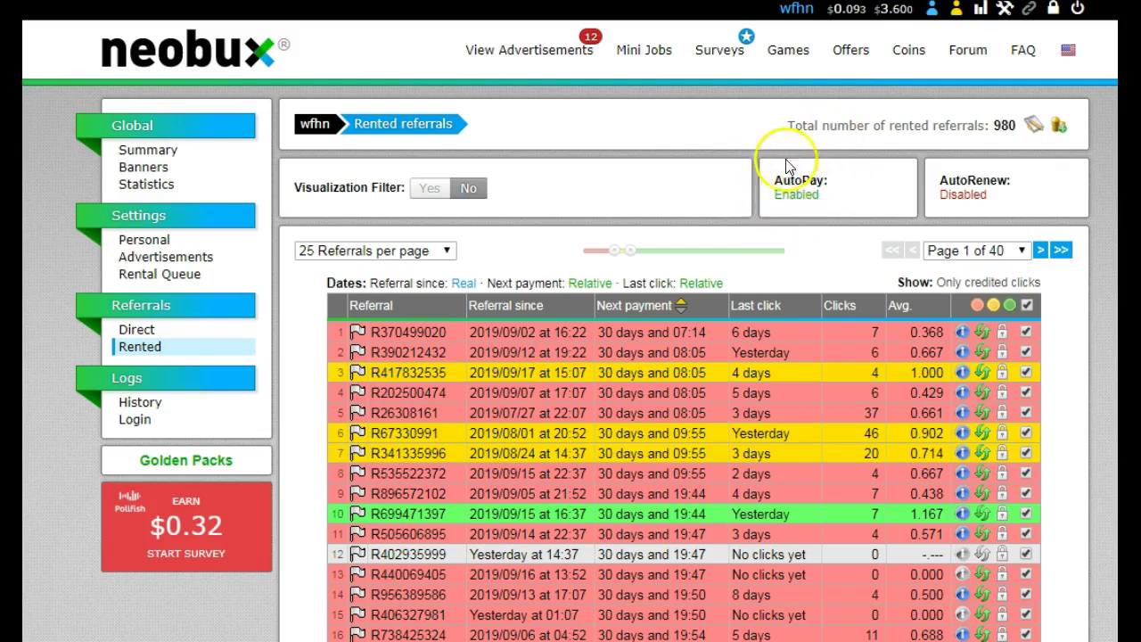
- View the PicGrin advertisement until it validates, earning $0.001
mouse_move(802, 205)
left_click(526, 52)
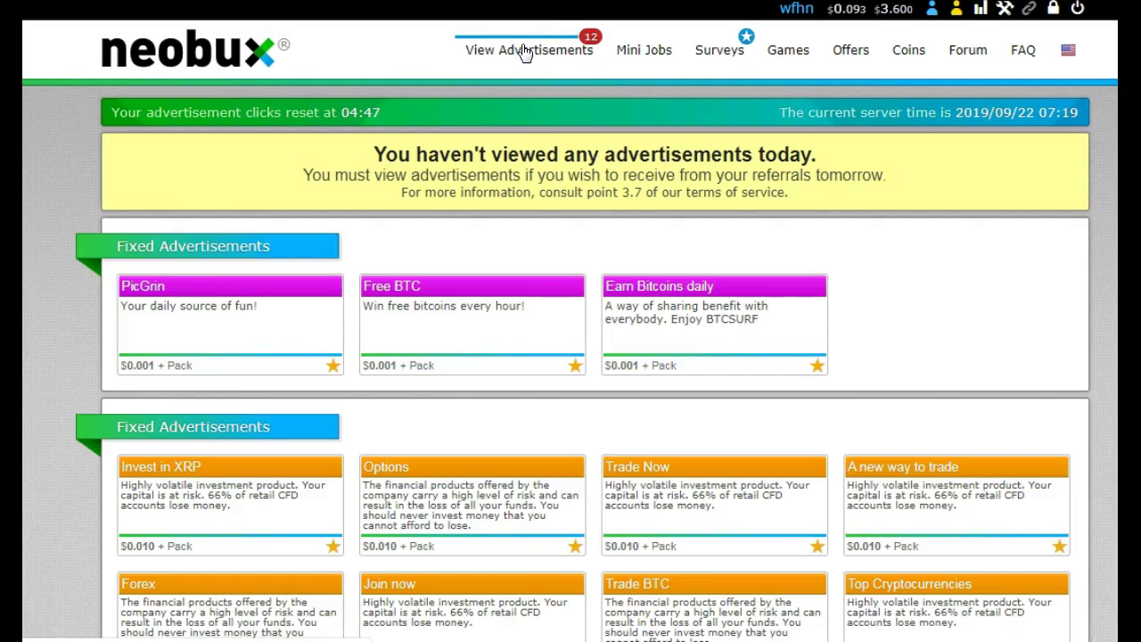
left_click(149, 293)
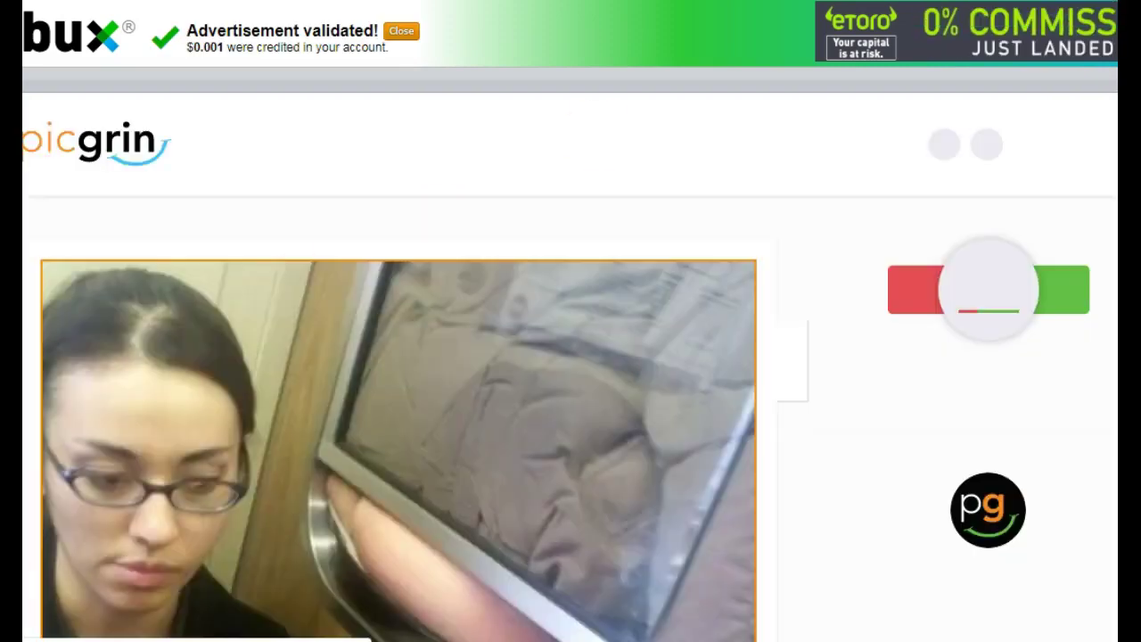
left_click(401, 30)
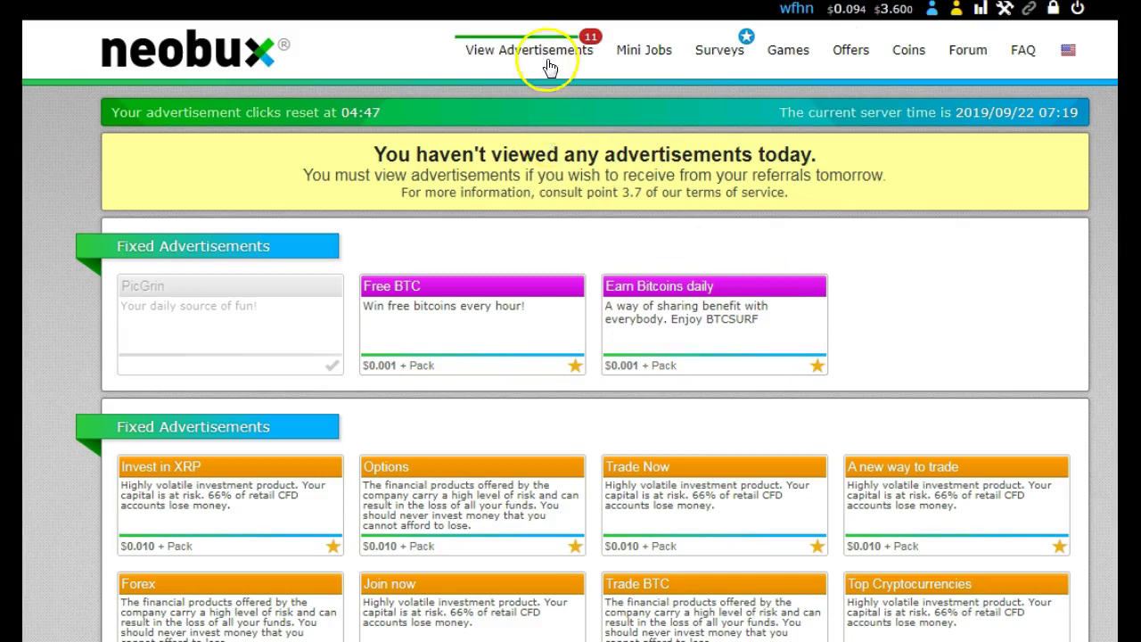
- Return to the View Advertisements page
mouse_move(584, 50)
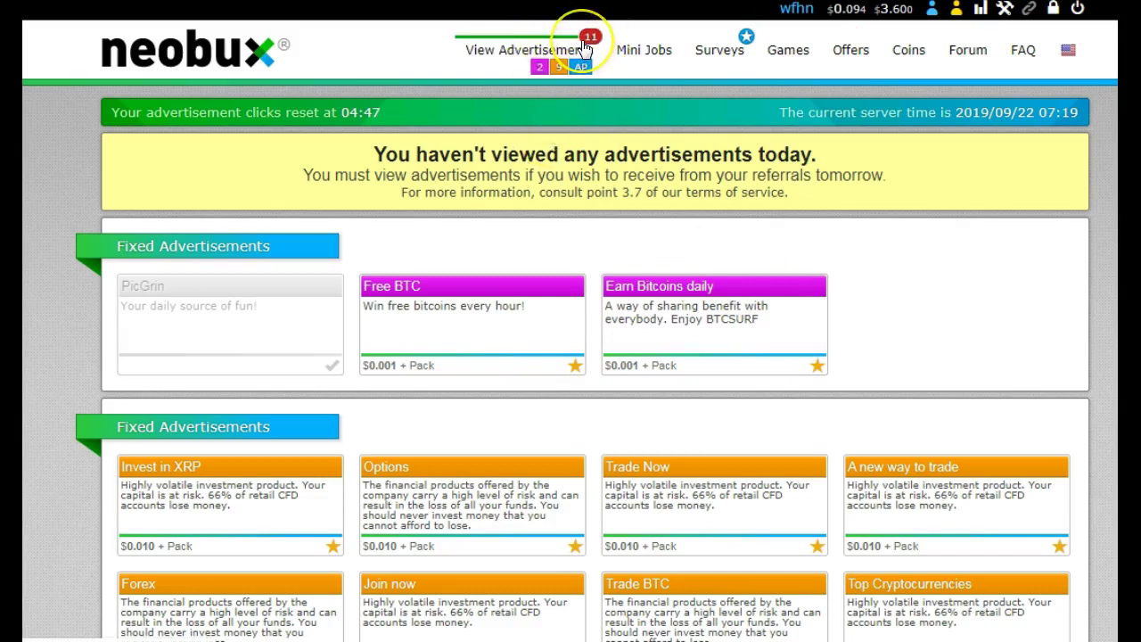
left_click(582, 68)
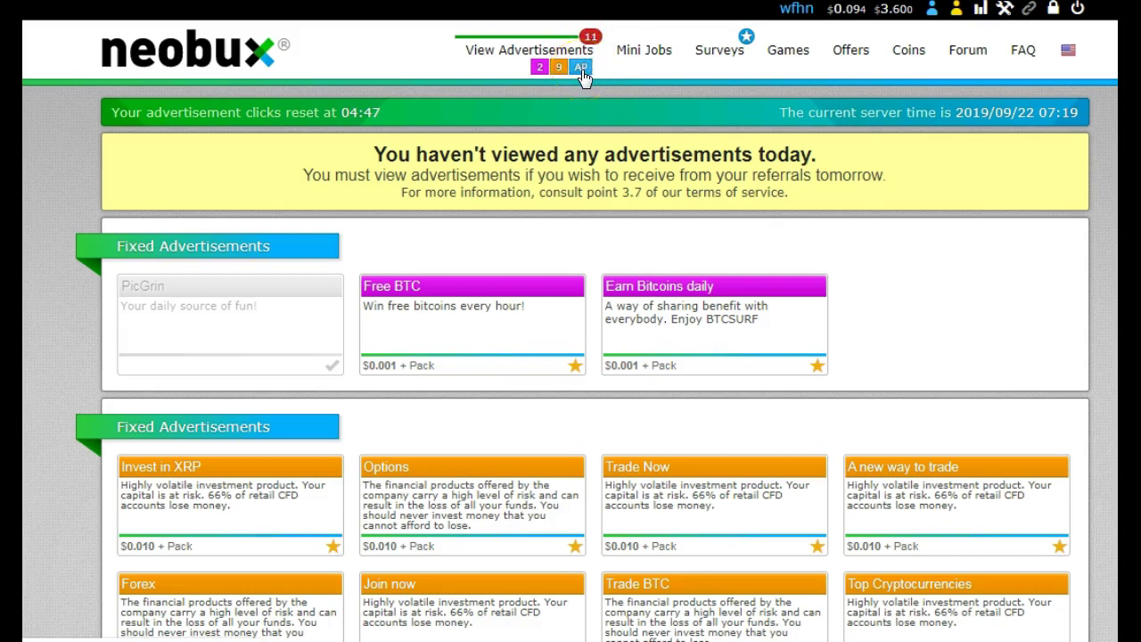
left_click(273, 230)
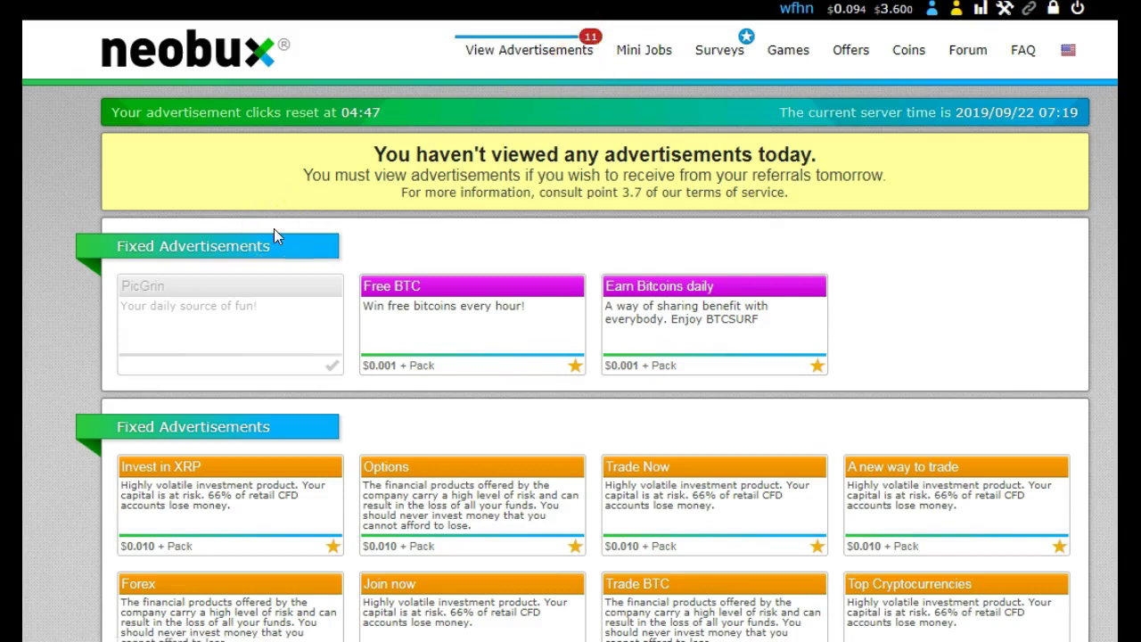